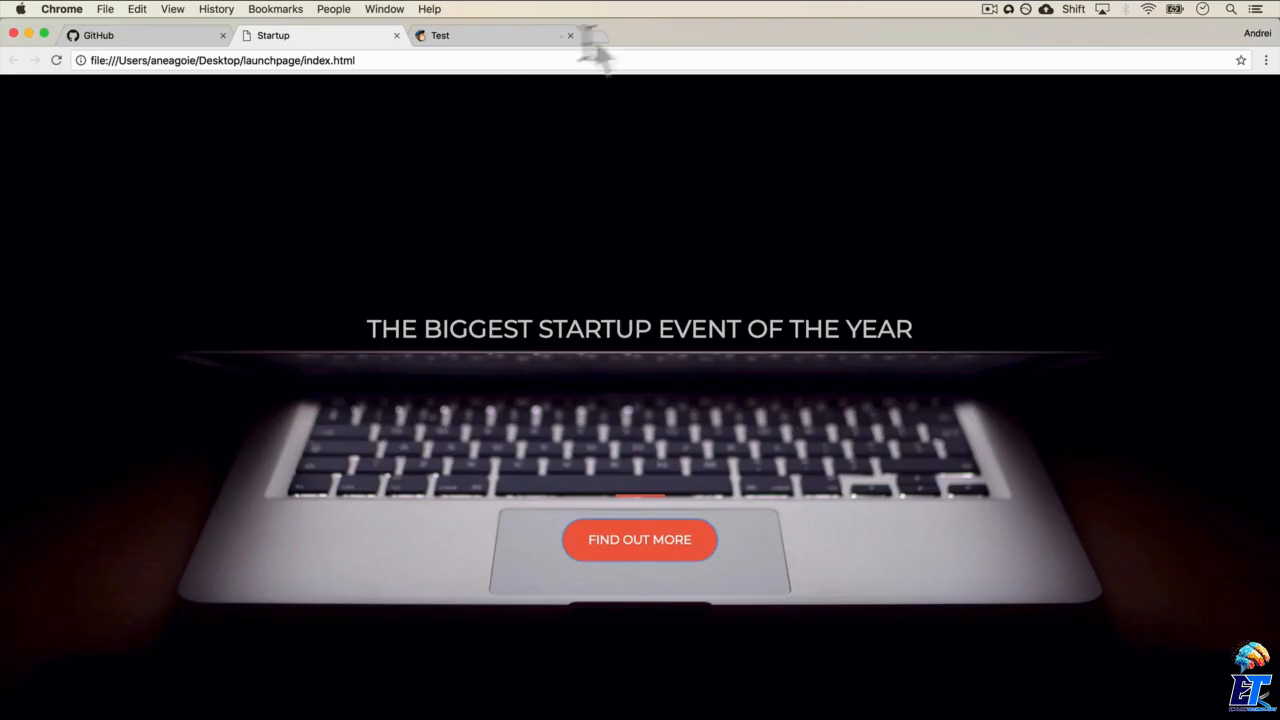
View GitHub's public sign-up page in a private browser window, and close it when finished
{"action": "key", "text": "super+shift+n"}
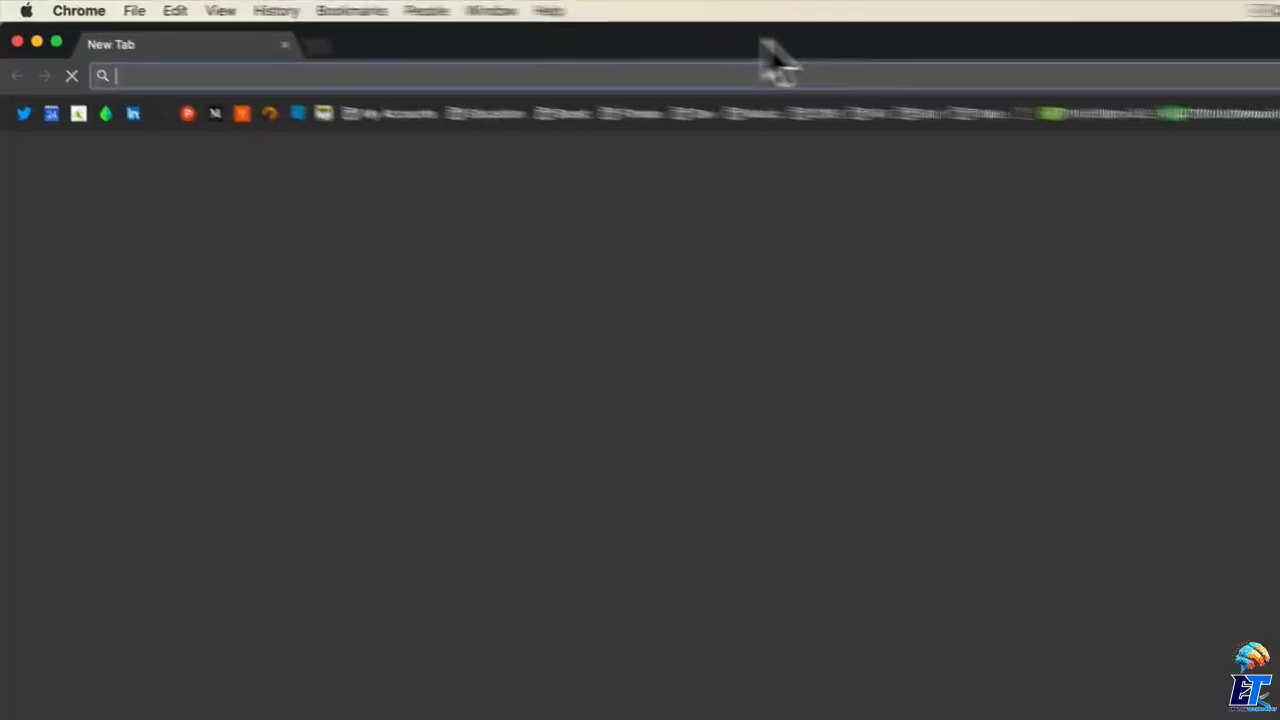
{"action": "type", "text": "github"}
{"action": "key", "text": "Return"}
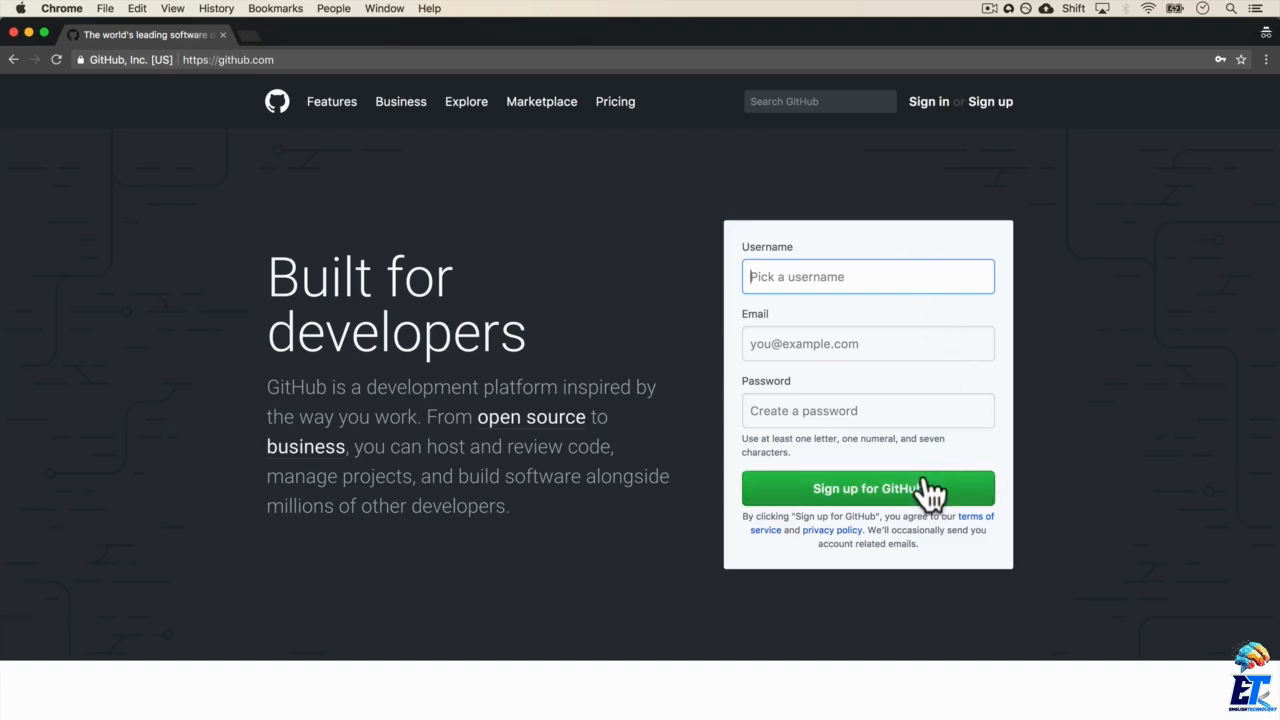
{"action": "left_click", "coordinate": [223, 32]}
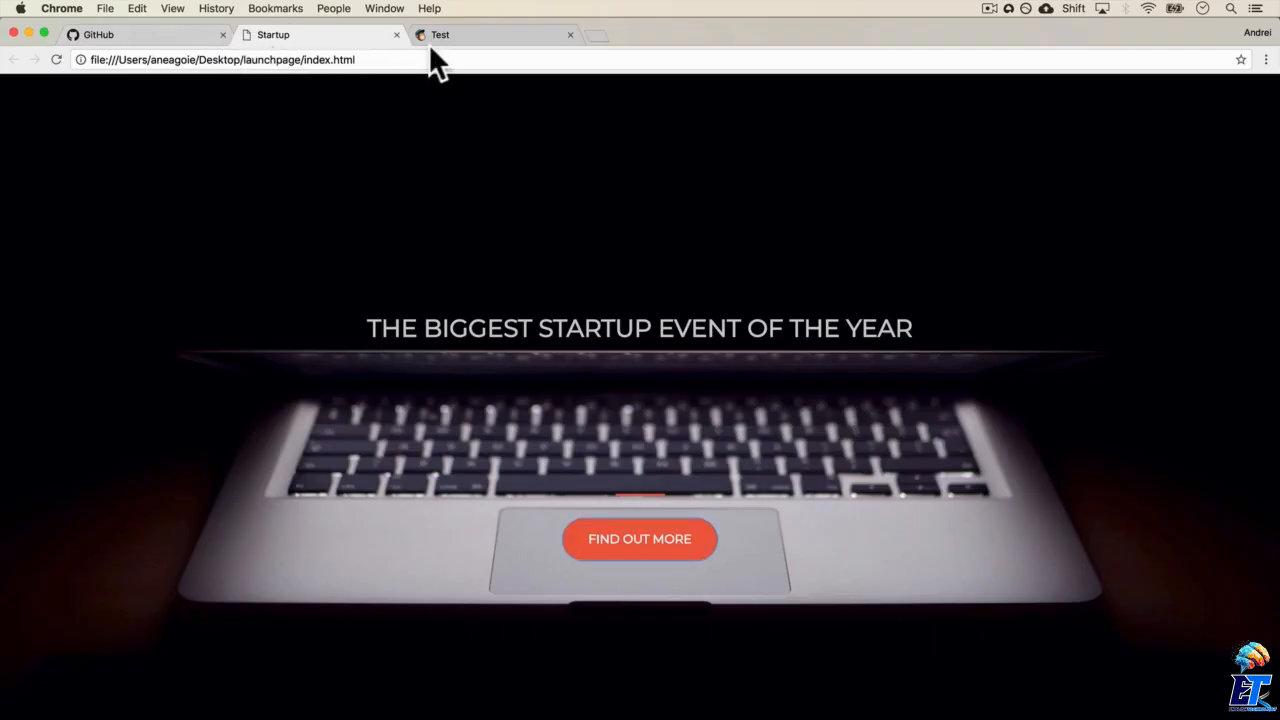
Start a project on GitHub and create a public repository named with the account's username followed by .github.io
{"action": "left_click", "coordinate": [182, 34]}
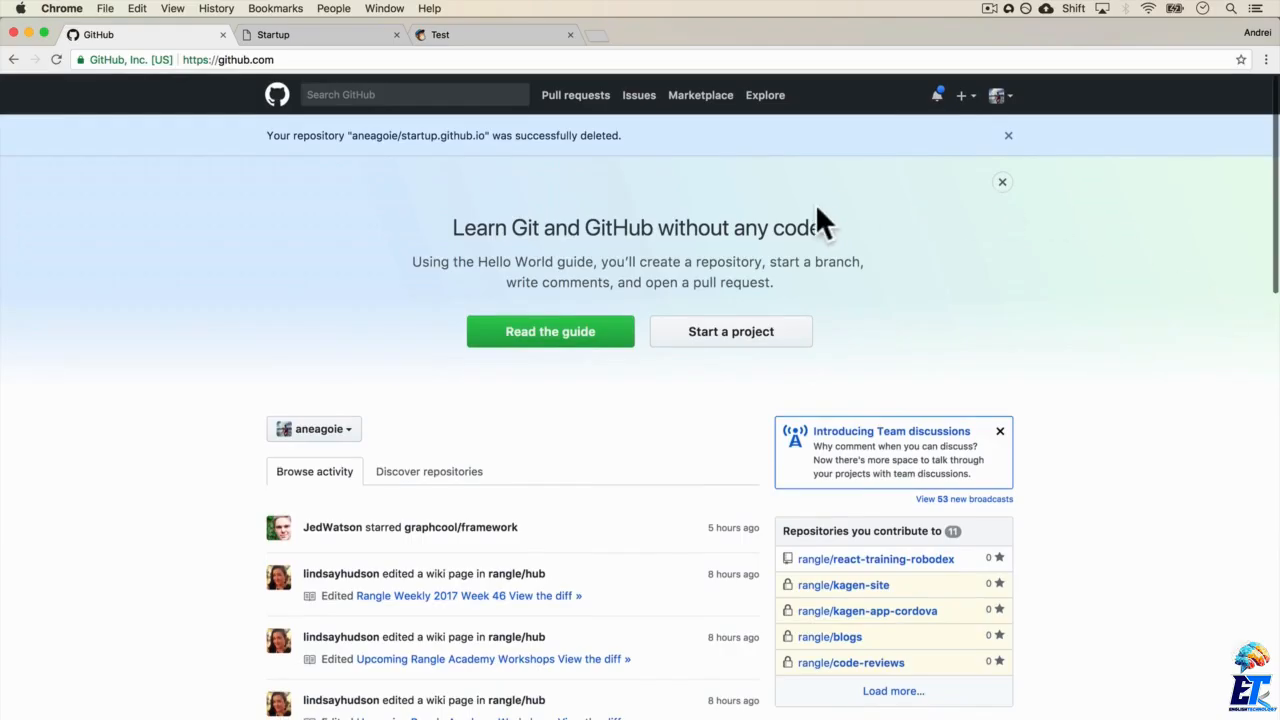
{"action": "left_click", "coordinate": [708, 345]}
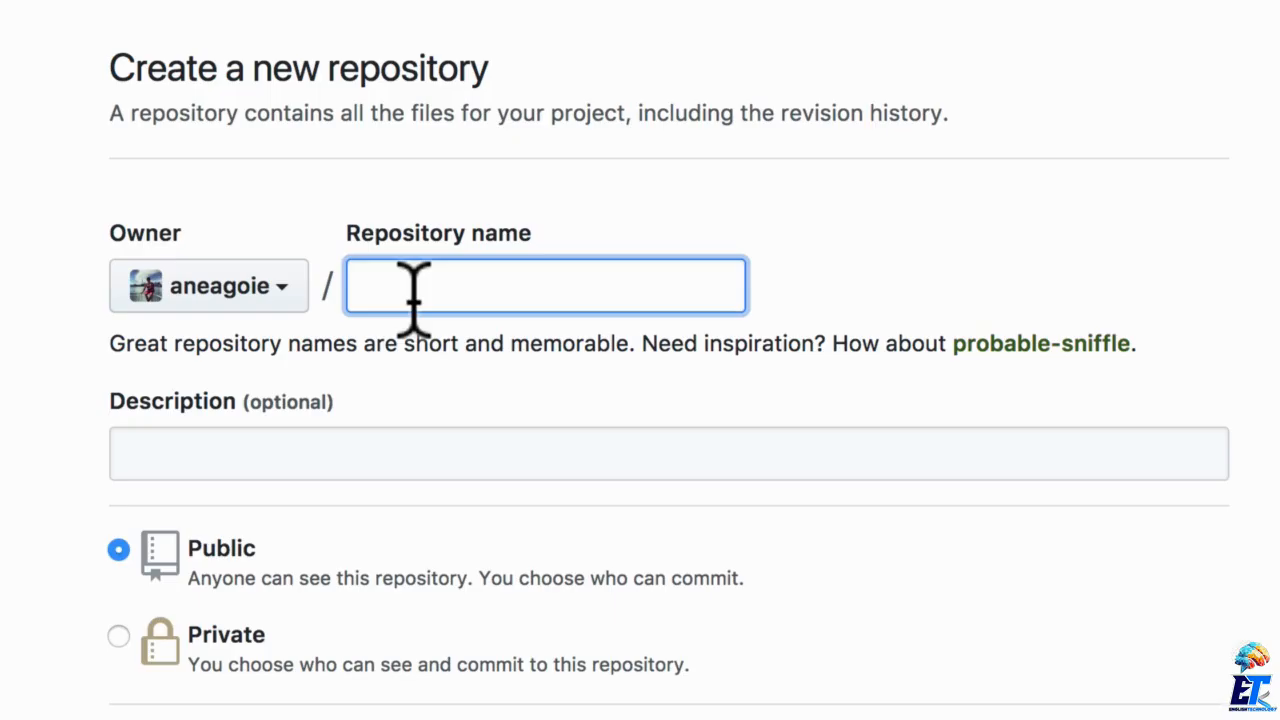
{"action": "type", "text": "aneagoie"}
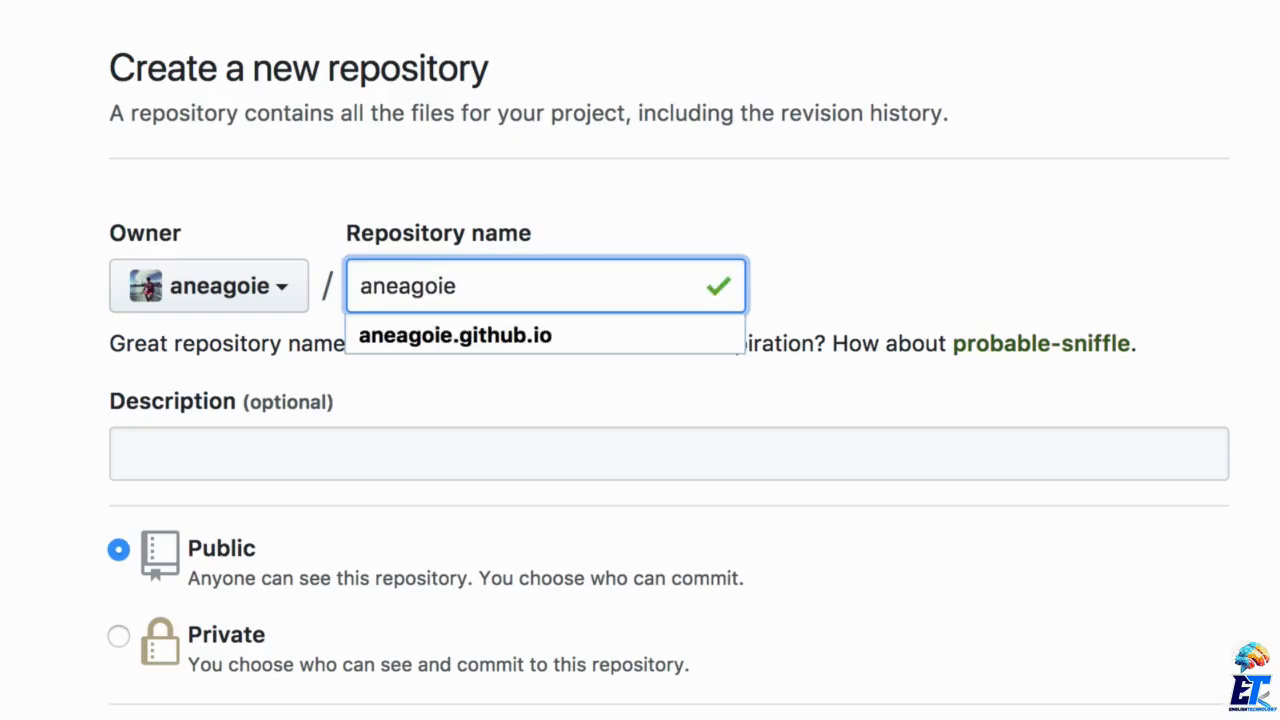
{"action": "type", "text": ".github.io"}
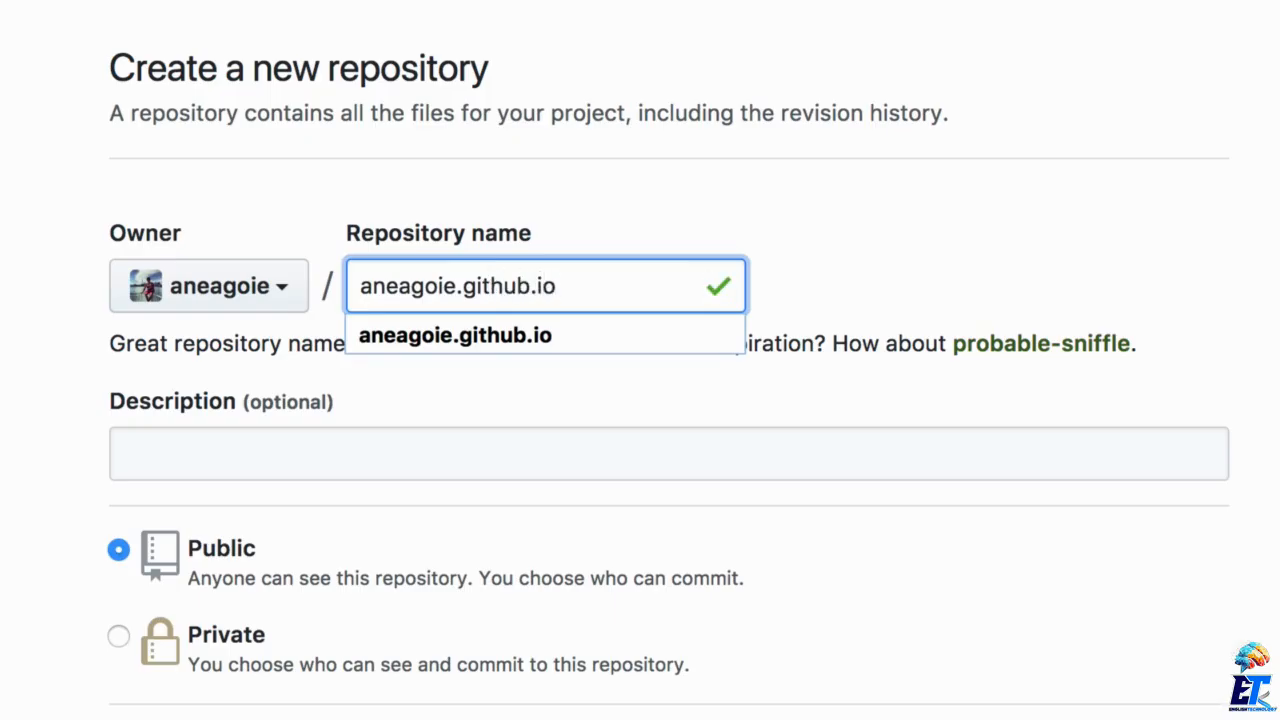
{"action": "left_click", "coordinate": [590, 183]}
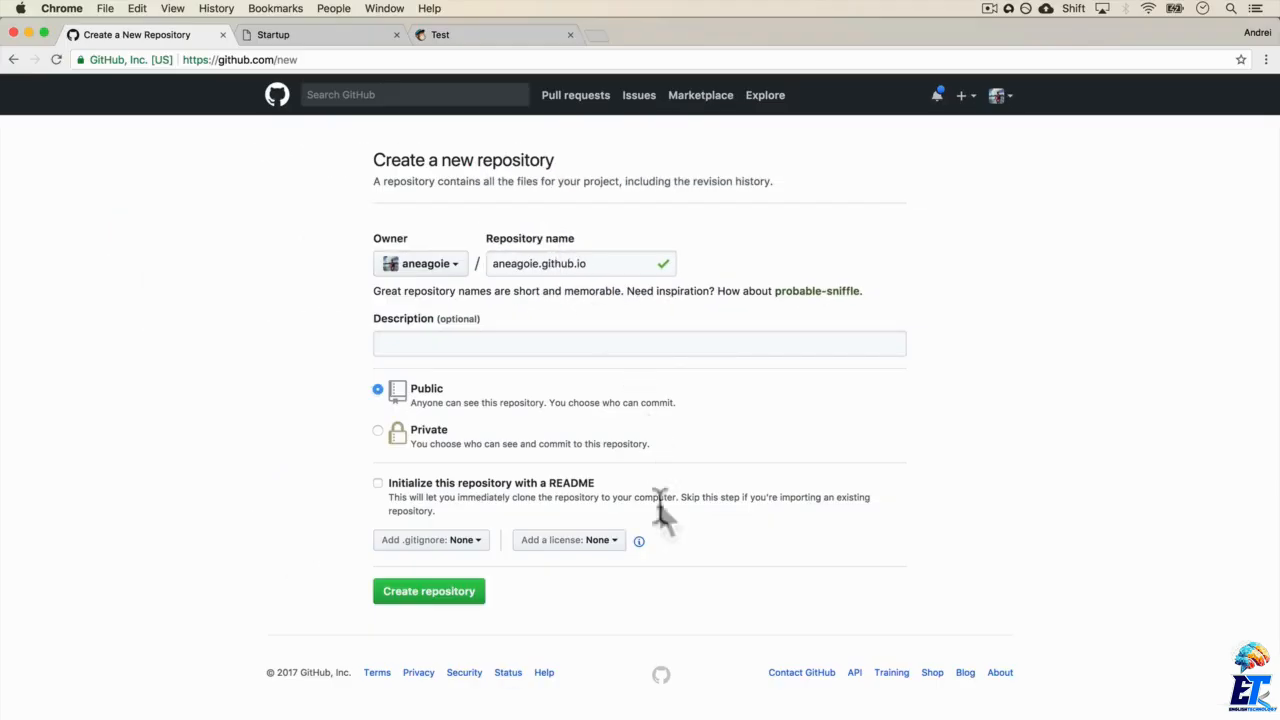
{"action": "left_click", "coordinate": [424, 600]}
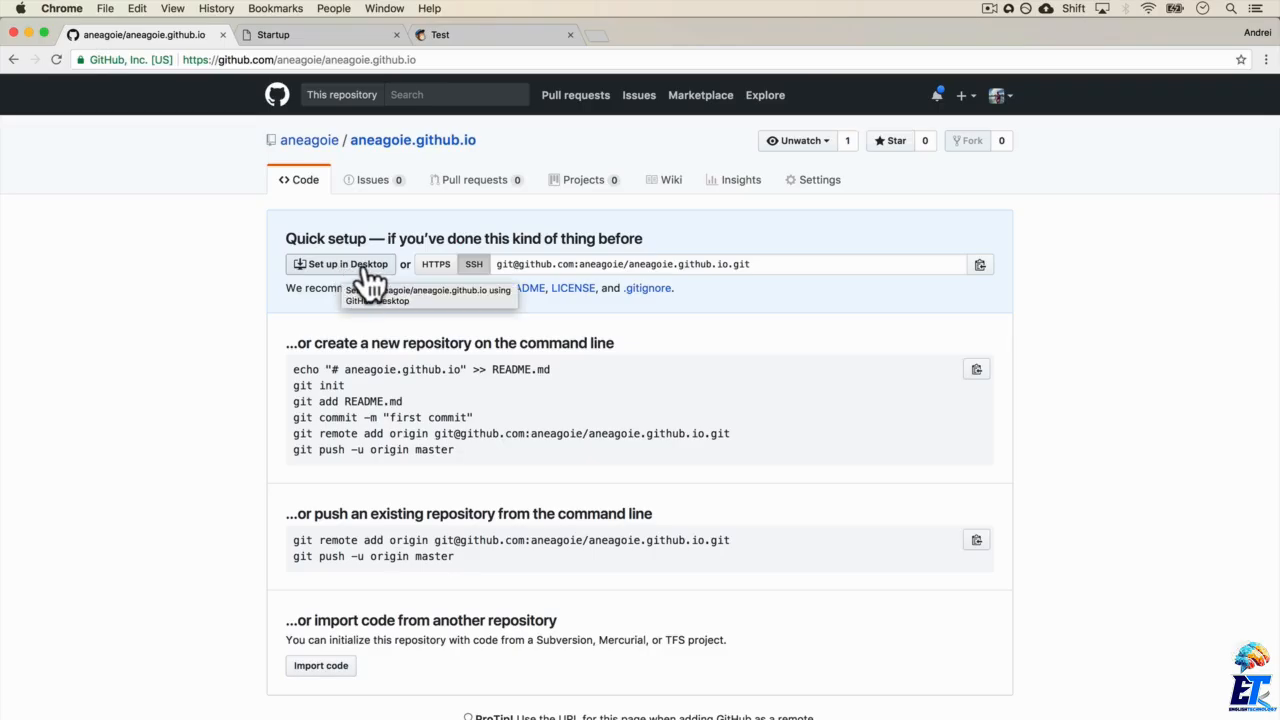
Search the web for "github for mac" and download GitHub Desktop for macOS from its official site
{"action": "left_click", "coordinate": [597, 32]}
{"action": "type", "text": "github"}
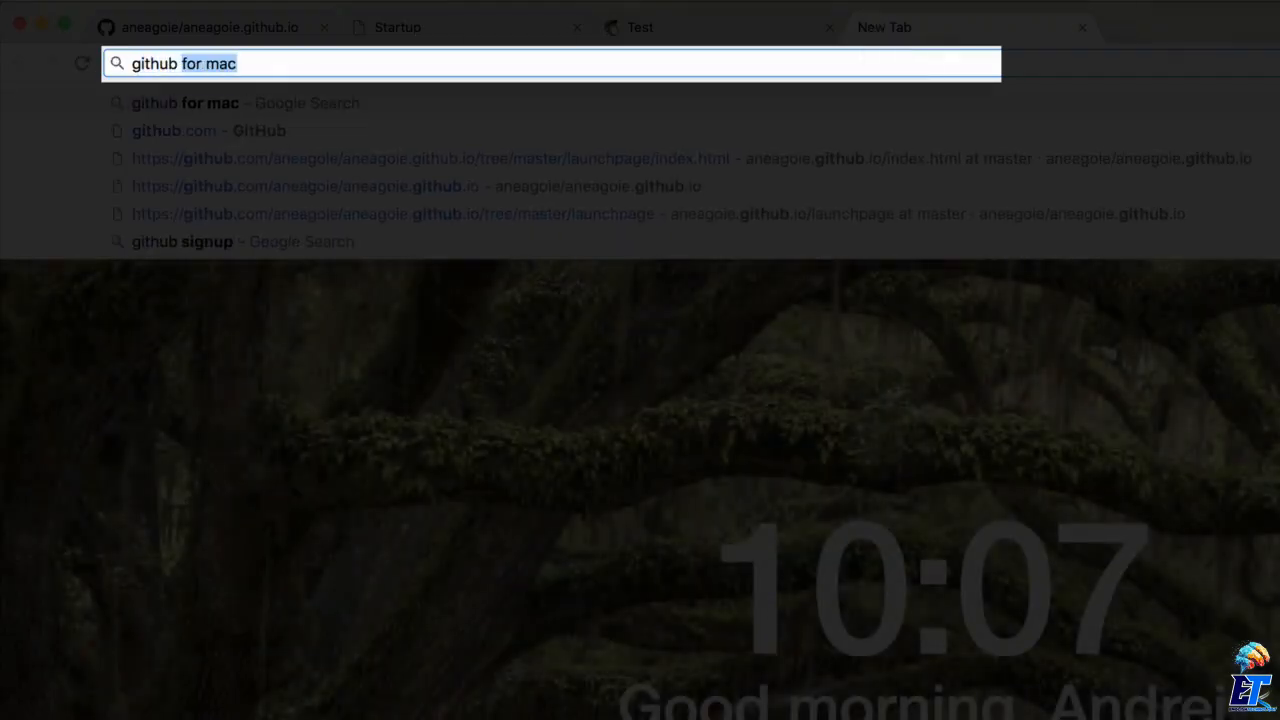
{"action": "type", "text": " for mac"}
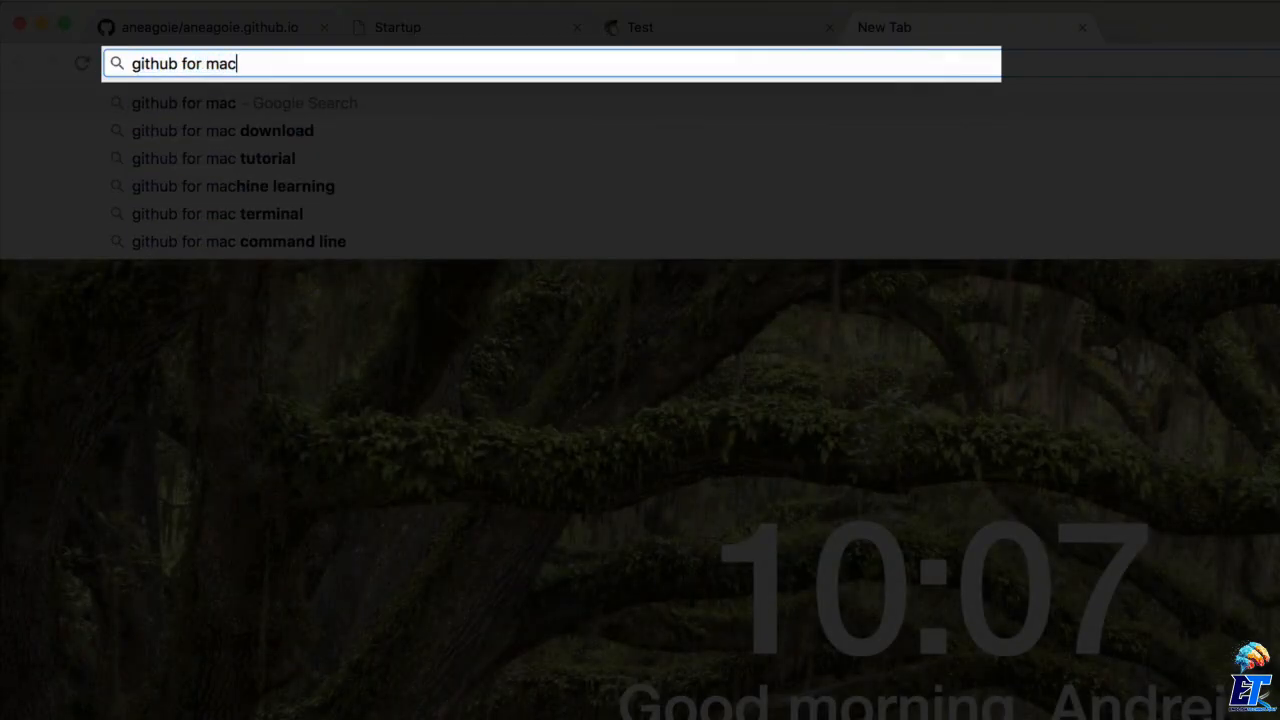
{"action": "key", "text": "Return"}
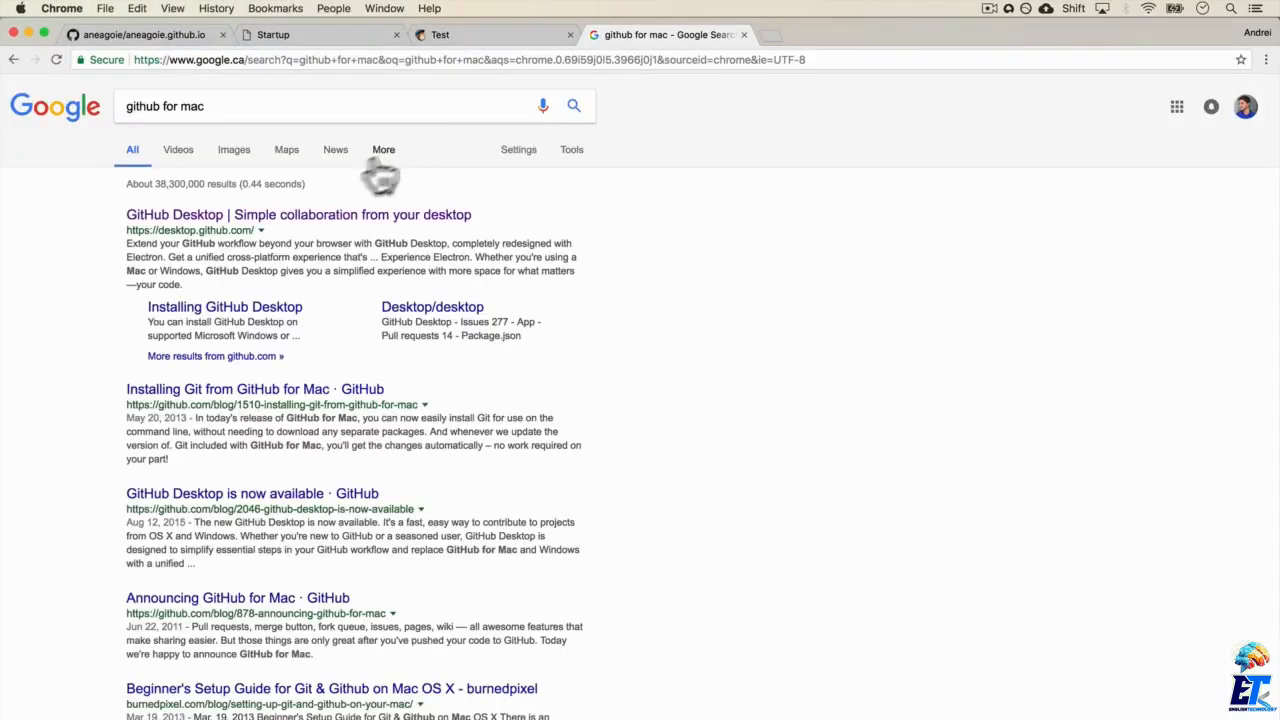
{"action": "left_click", "coordinate": [198, 222]}
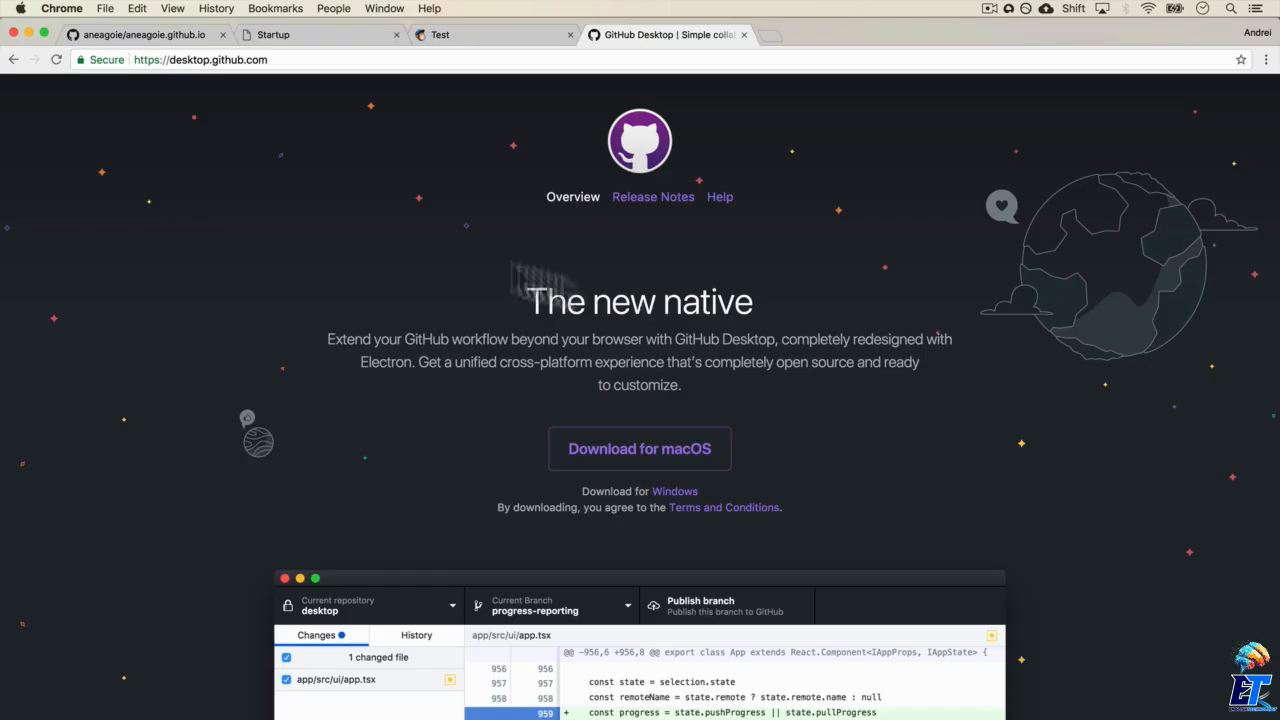
{"action": "left_click", "coordinate": [705, 455]}
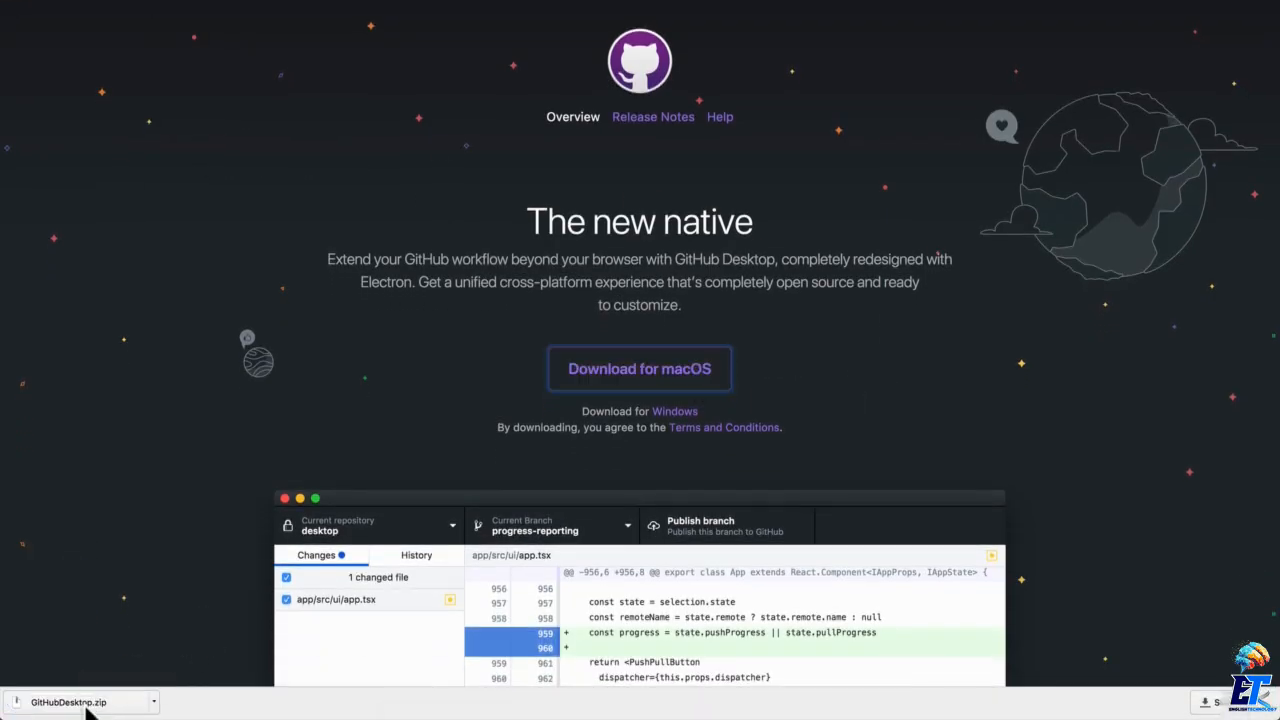
Unpack the downloaded GitHubDesktop.zip and launch GitHub Desktop, approving the prompt for internet-downloaded applications
{"action": "left_click", "coordinate": [85, 708]}
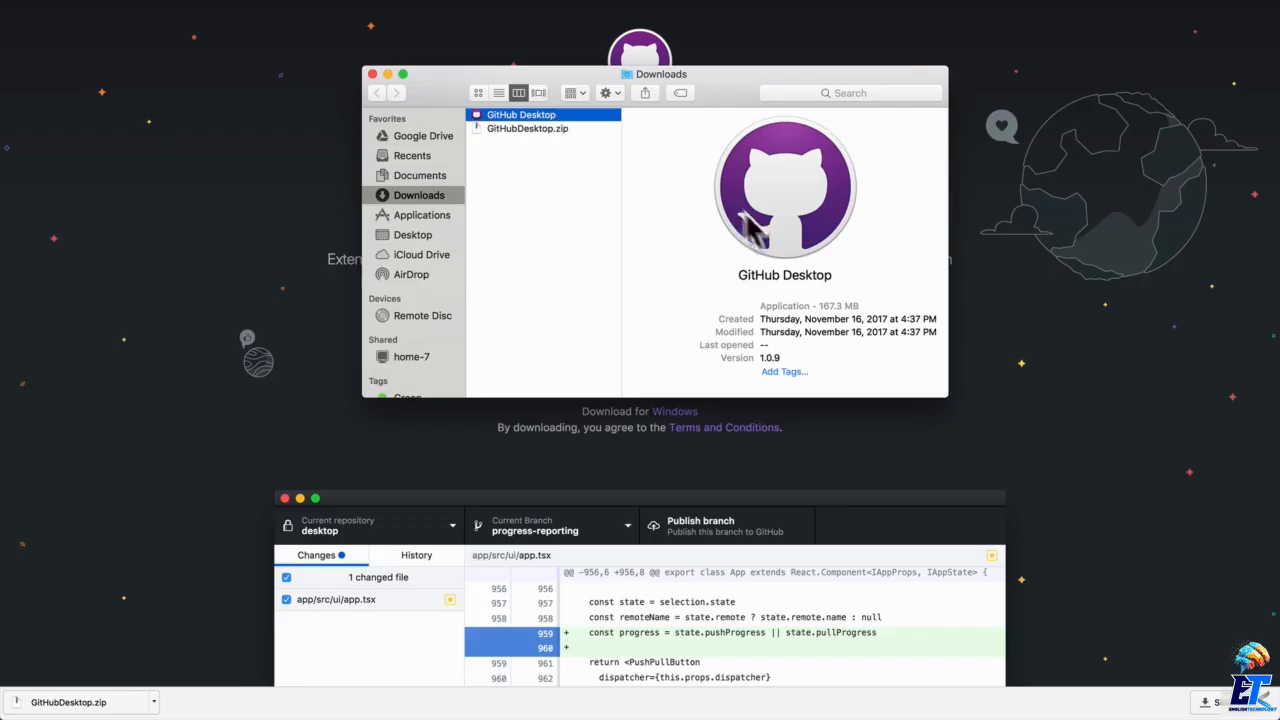
{"action": "double_click", "coordinate": [536, 112]}
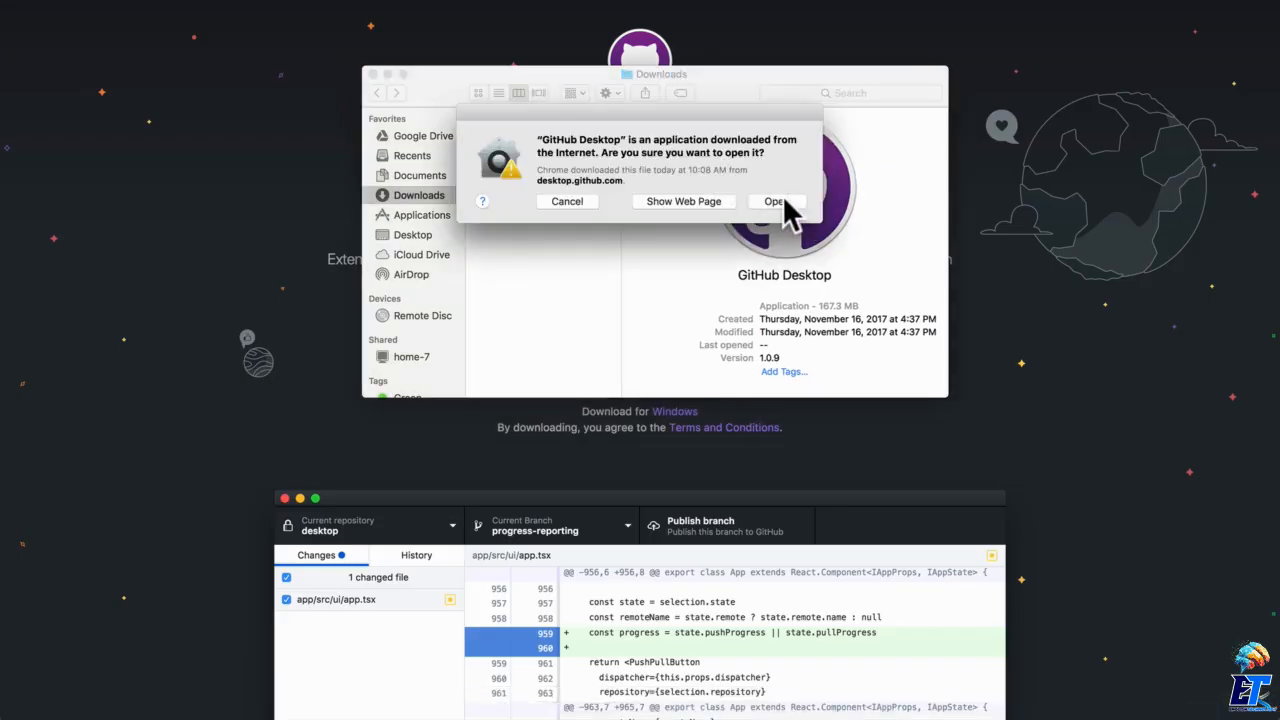
{"action": "left_click", "coordinate": [775, 202]}
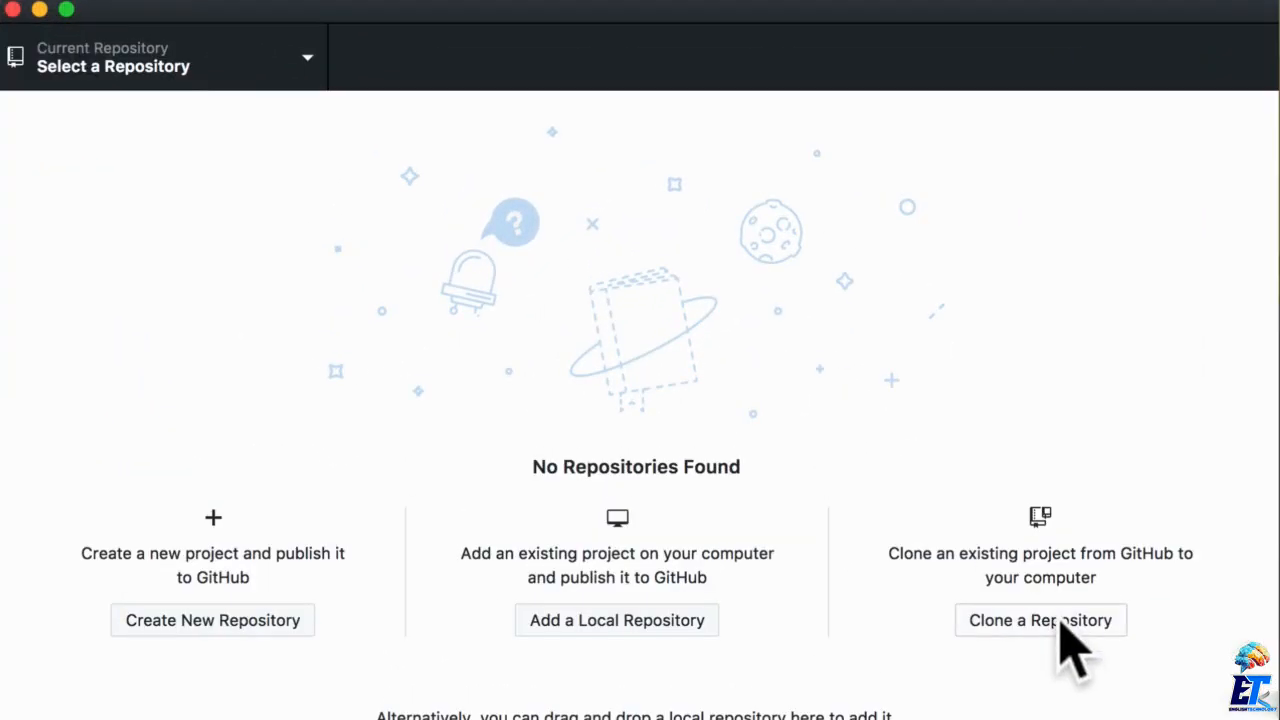
Sign in to the GitHub.com account from the repository cloning dialog, entering the account password and two-factor authentication code
{"action": "left_click", "coordinate": [1068, 622]}
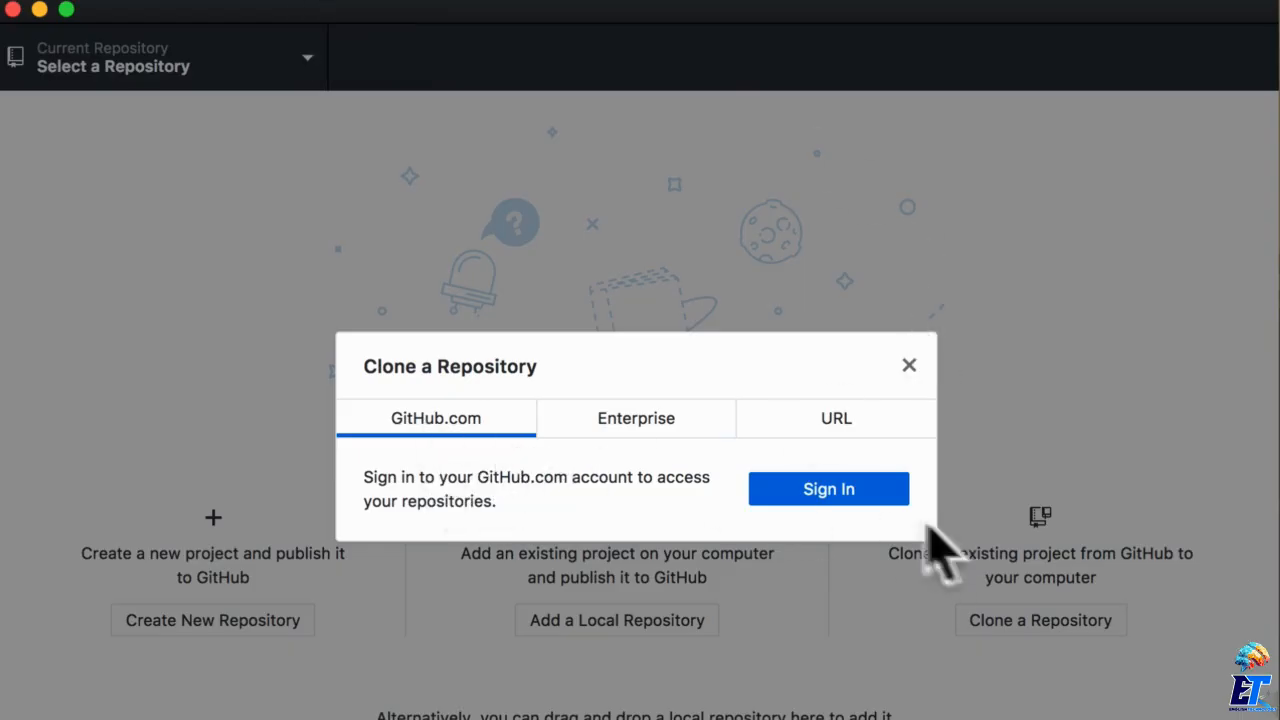
{"action": "left_click", "coordinate": [866, 488]}
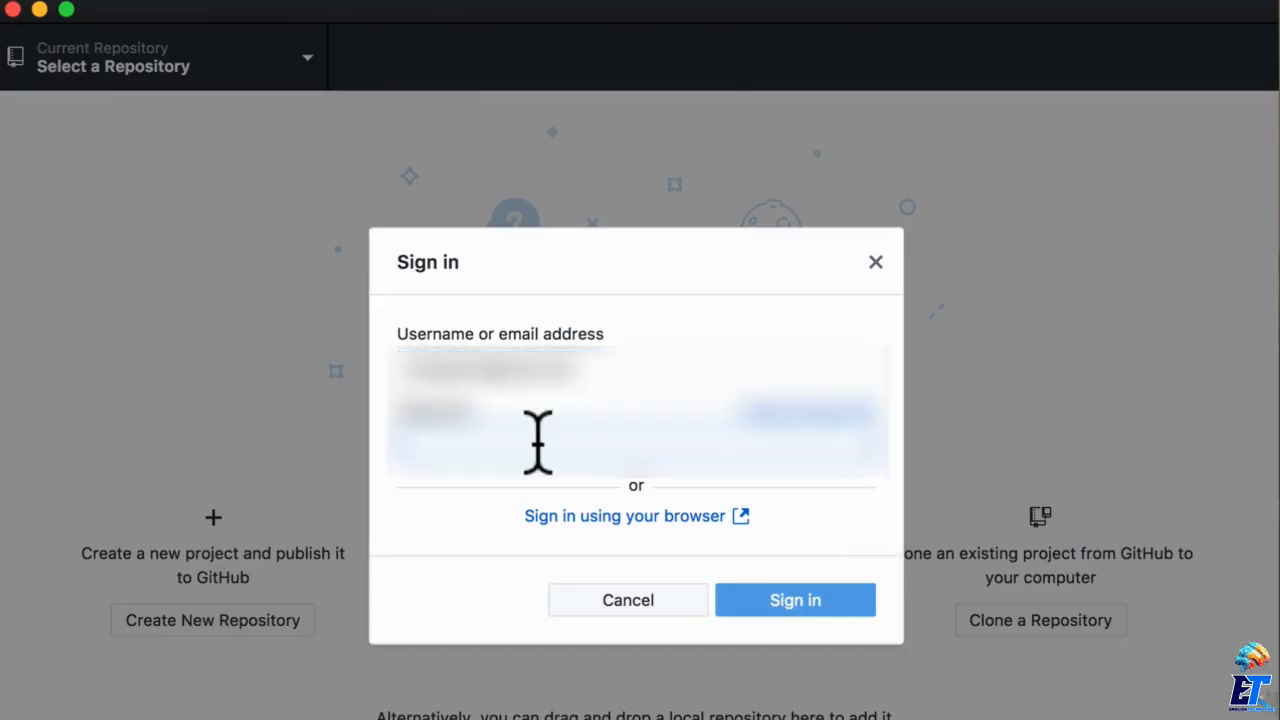
{"action": "left_click", "coordinate": [773, 599]}
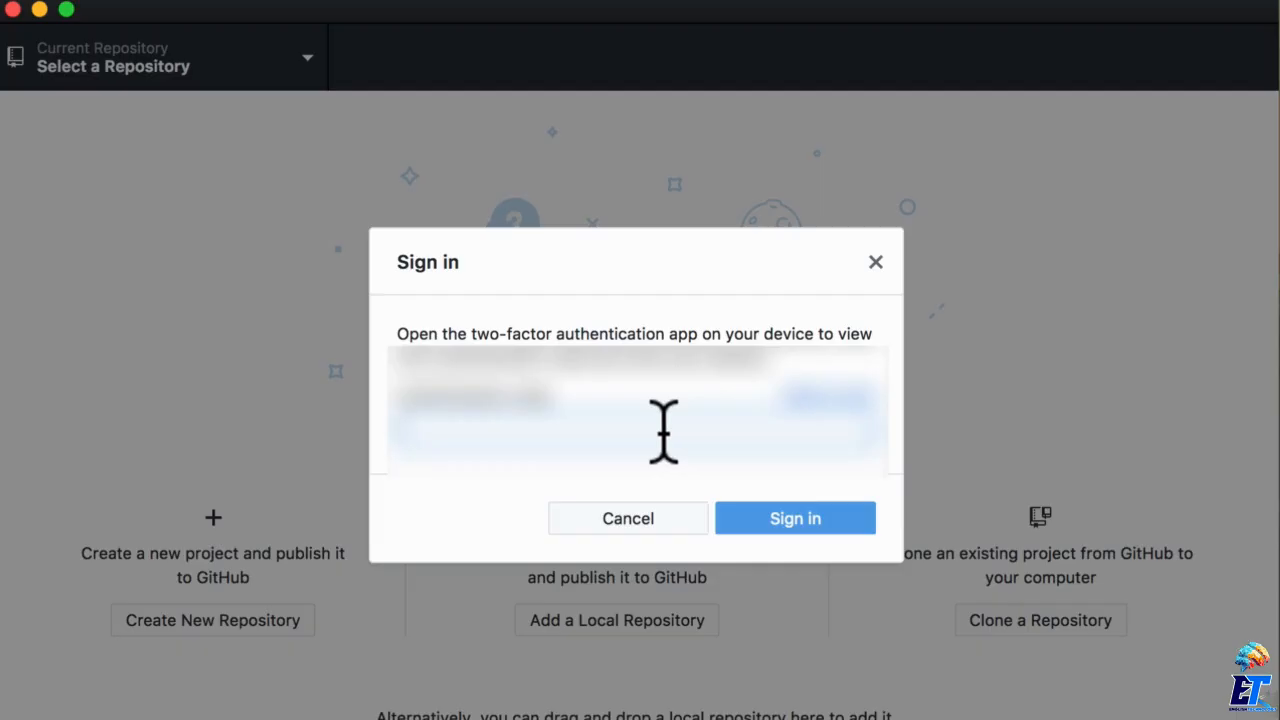
{"action": "type", "text": "••••••"}
{"action": "key", "text": "Return"}
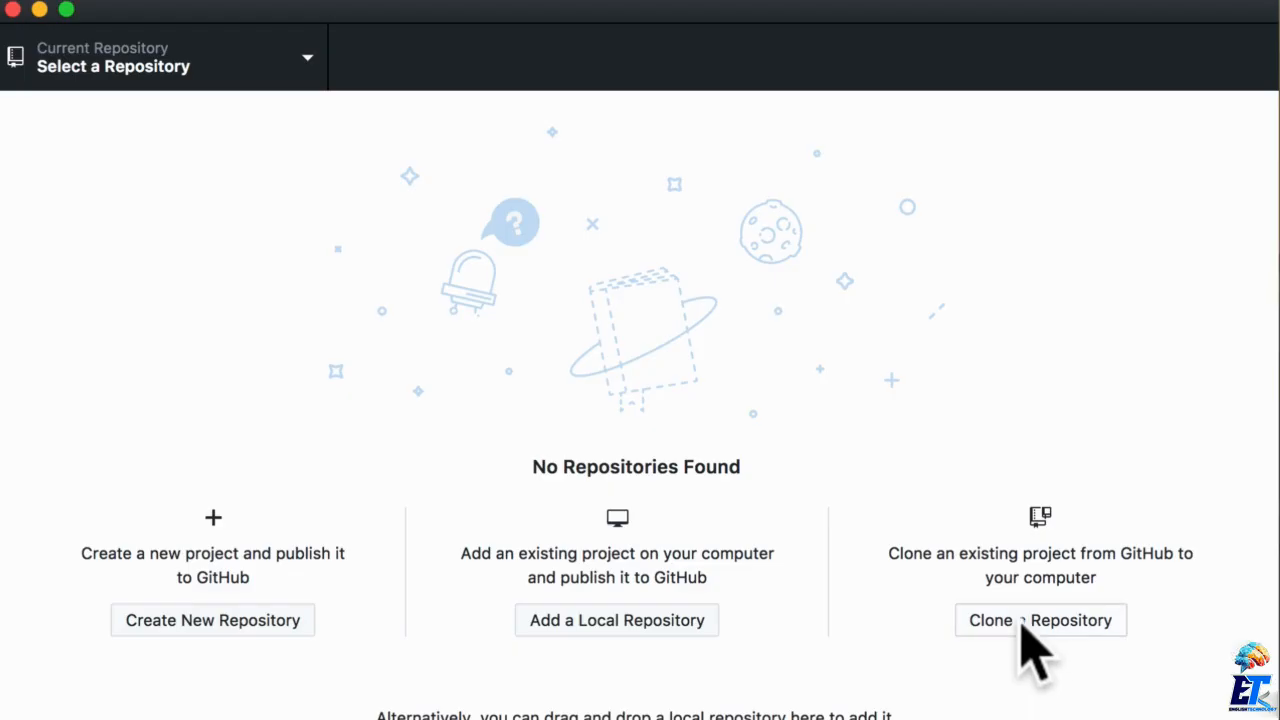
Find the username's .github.io repository among the GitHub.com repositories and clone it to the computer
{"action": "left_click", "coordinate": [1025, 622]}
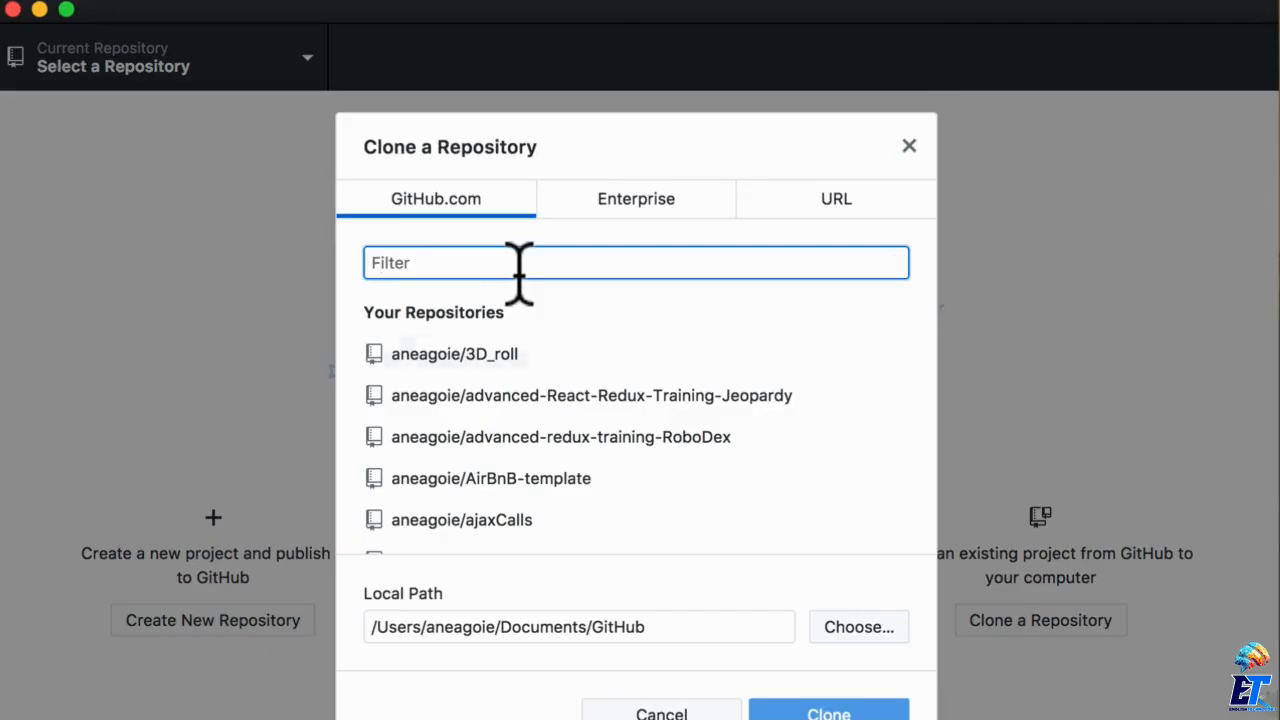
{"action": "type", "text": "andr"}
{"action": "key", "text": "BackSpace"}
{"action": "key", "text": "BackSpace"}
{"action": "type", "text": "eagoie.gi"}
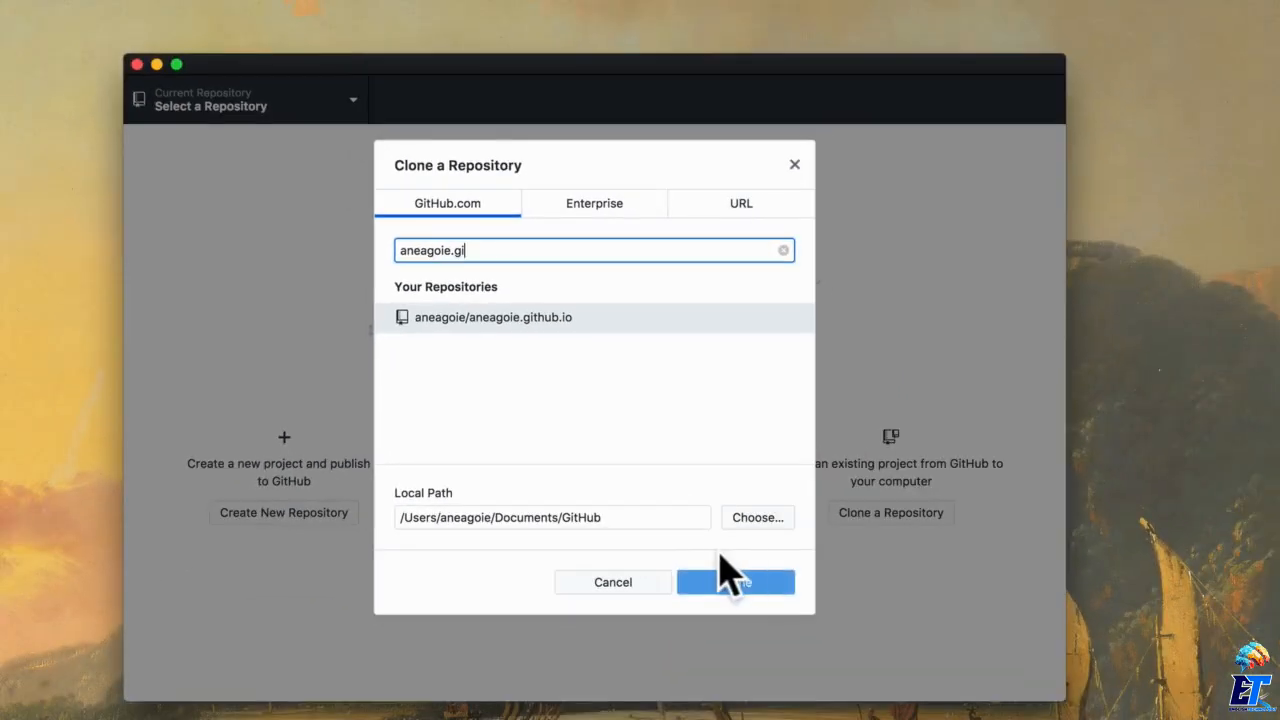
{"action": "left_click", "coordinate": [560, 317]}
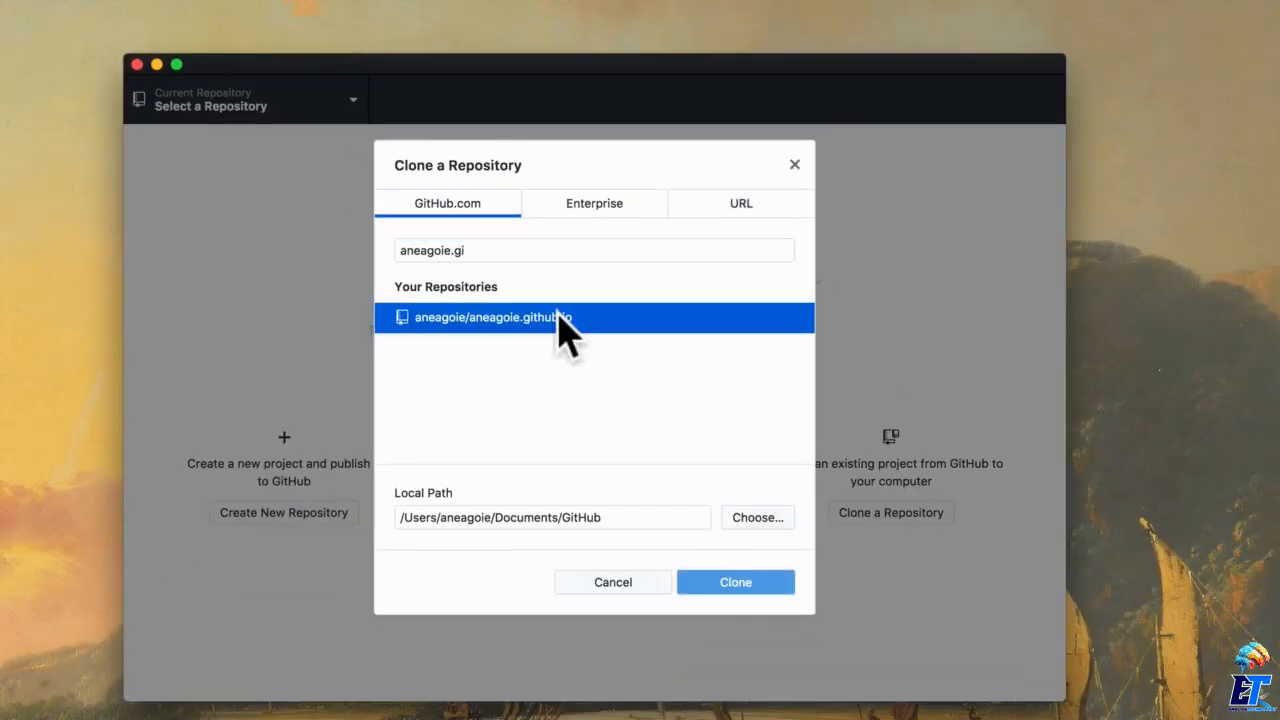
{"action": "left_click", "coordinate": [735, 580]}
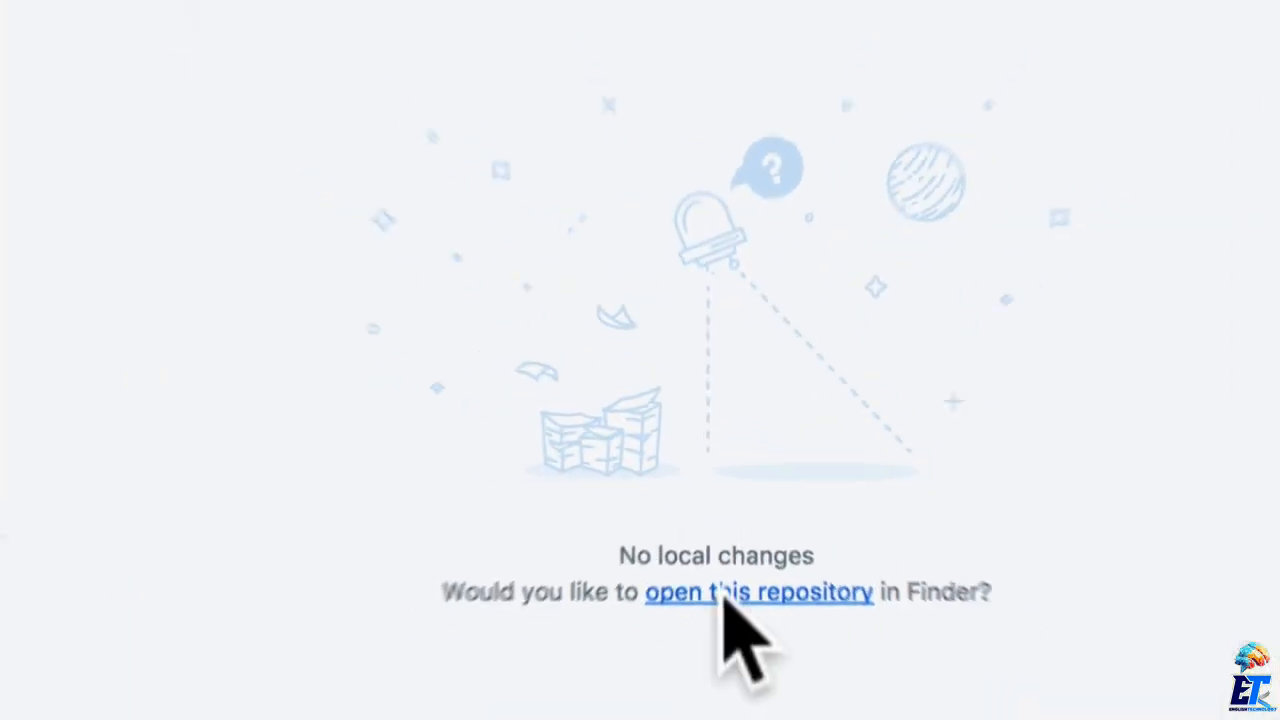
Open the cloned repository in Finder and move header.jpg, index.html and style.css into it from the launchpage folder
{"action": "left_click", "coordinate": [723, 598]}
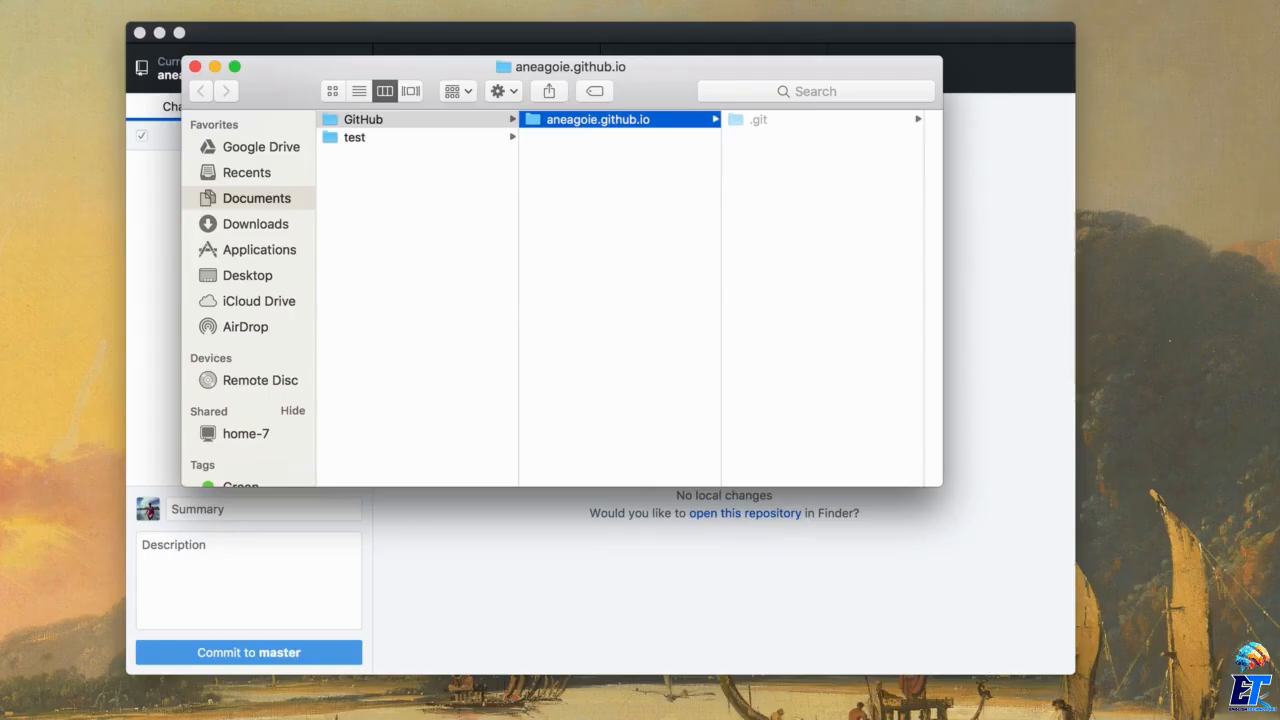
{"action": "left_click_drag", "start_coordinate": [1279, 100], "coordinate": [1083, 329]}
{"action": "left_click", "coordinate": [1040, 370]}
{"action": "left_click", "coordinate": [1033, 408], "text": "shift"}
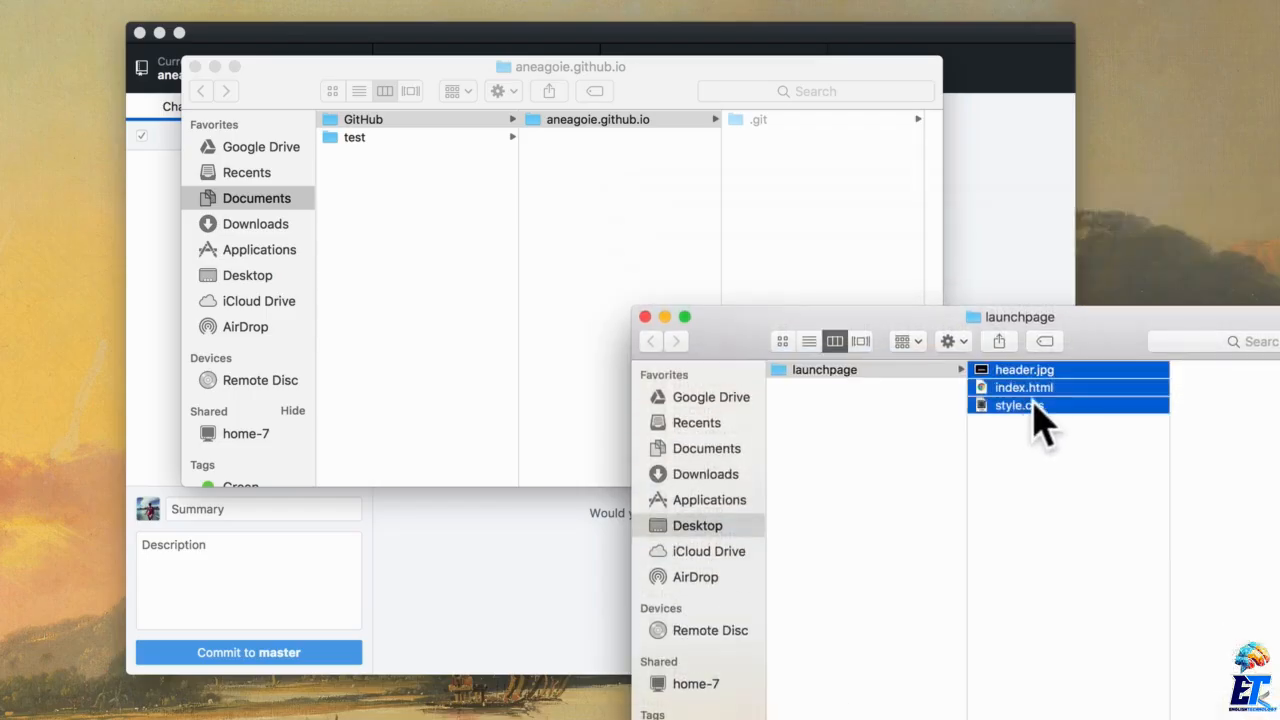
{"action": "left_click_drag", "start_coordinate": [1037, 414], "coordinate": [810, 214]}
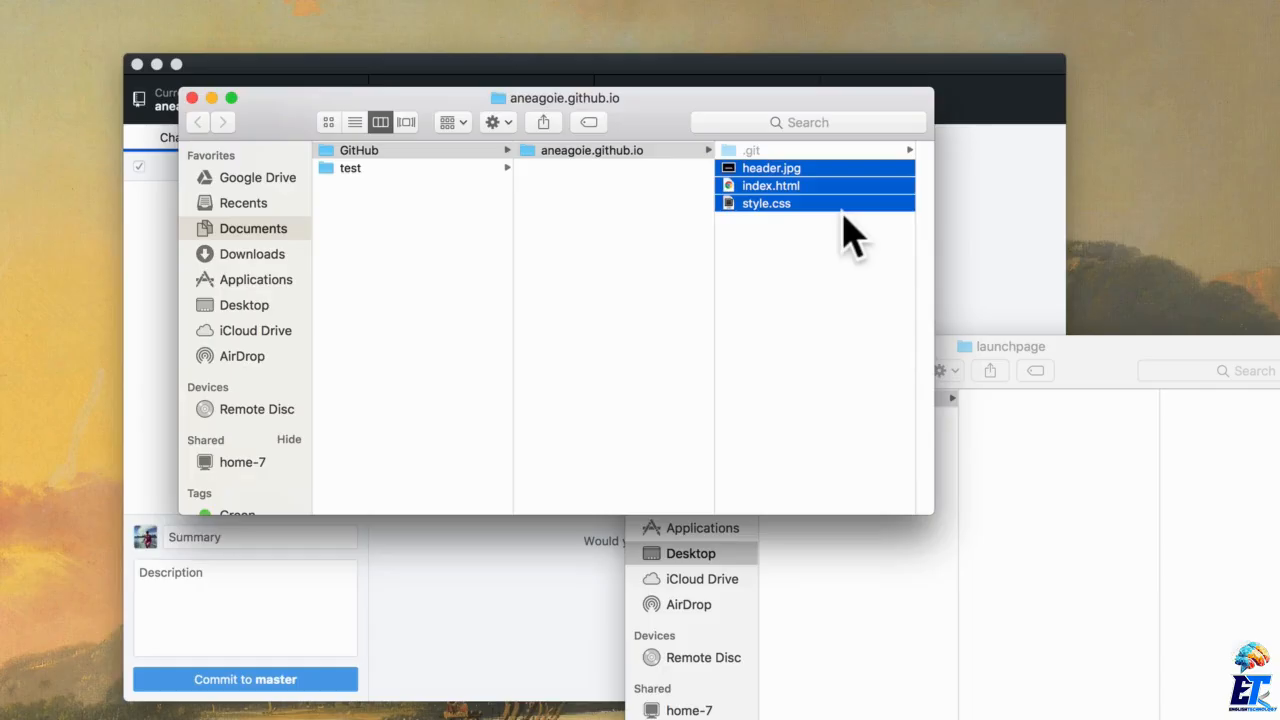
Close the launchpage and repository Finder windows and switch back to GitHub Desktop
{"action": "left_click", "coordinate": [1056, 428]}
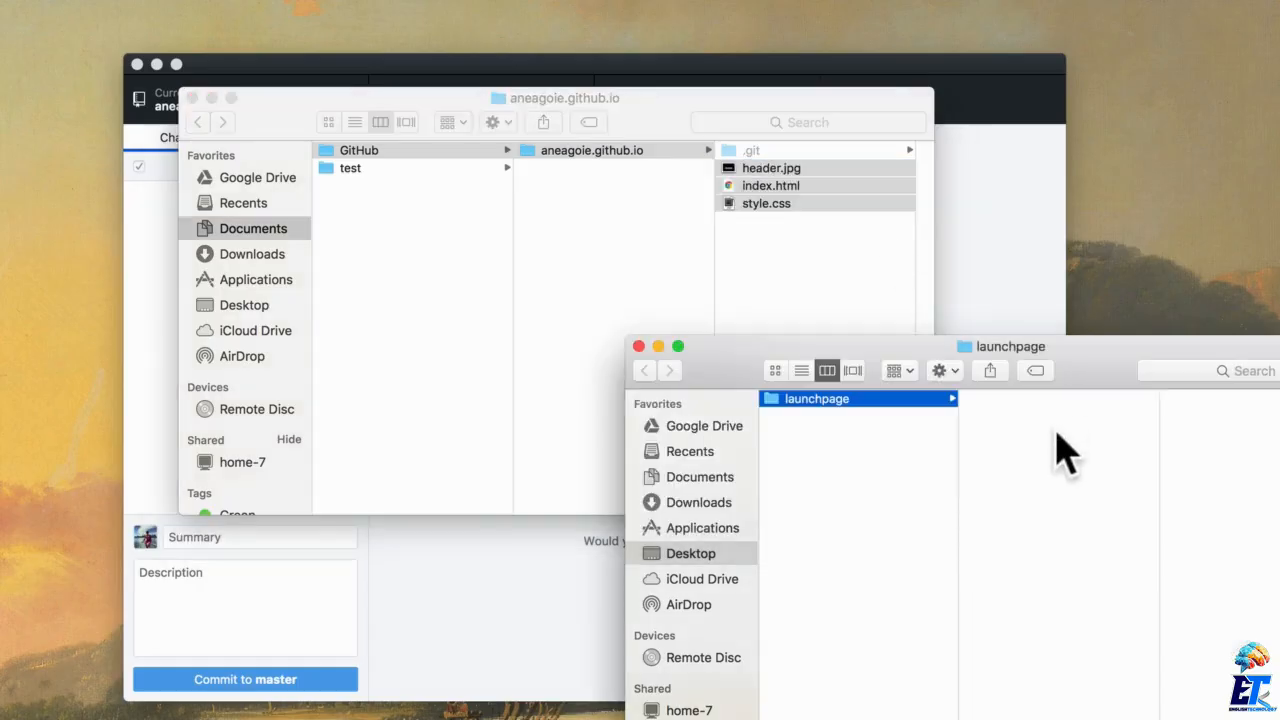
{"action": "left_click", "coordinate": [638, 346]}
{"action": "left_click", "coordinate": [818, 280]}
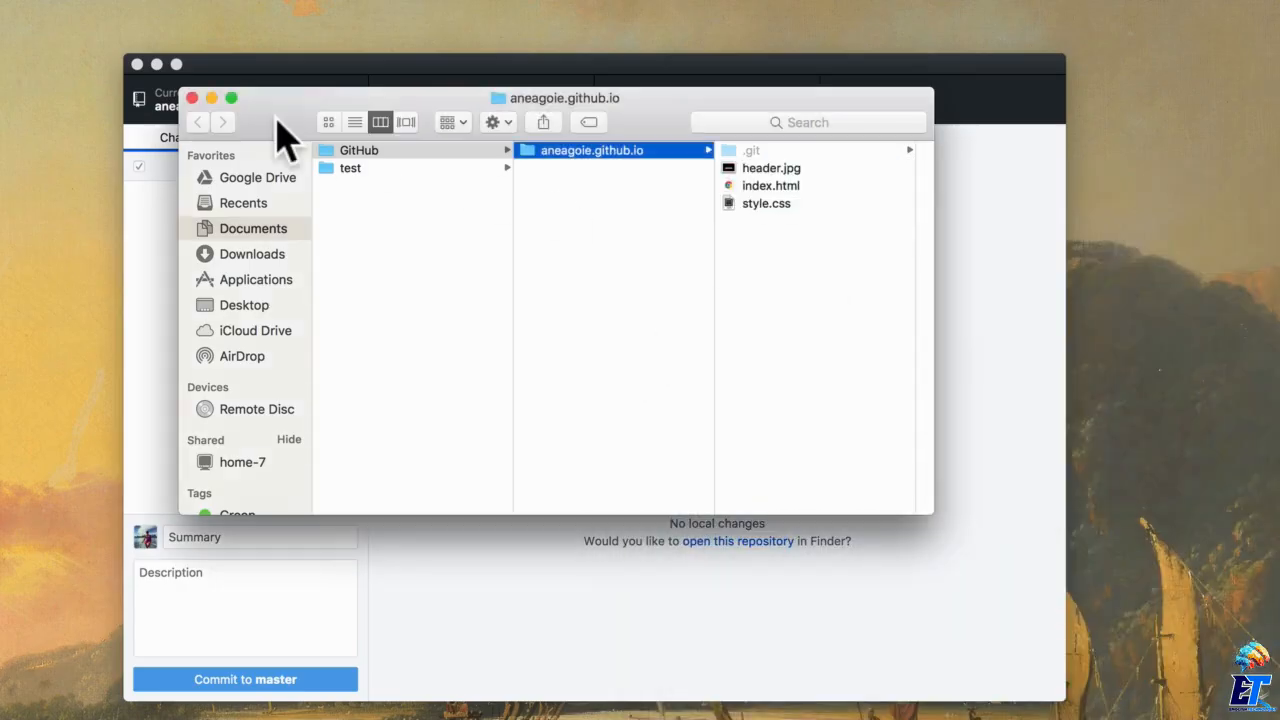
{"action": "left_click", "coordinate": [192, 98]}
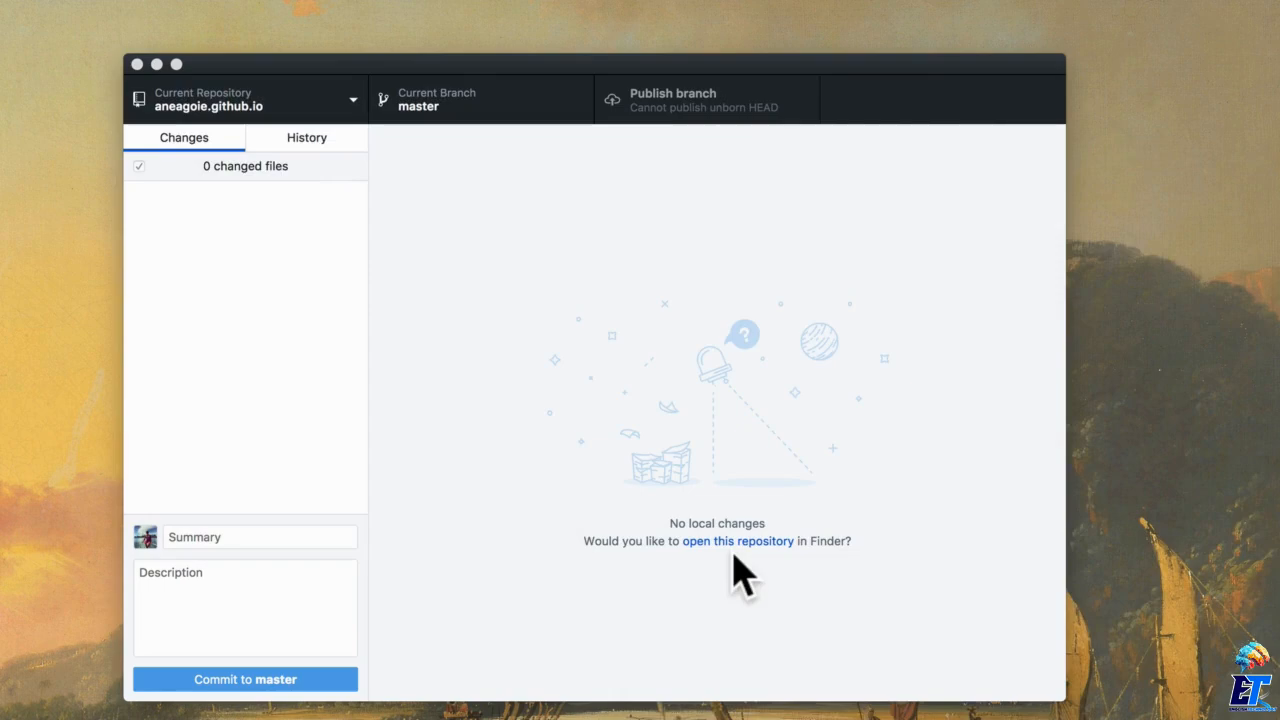
{"action": "left_click", "coordinate": [322, 448]}
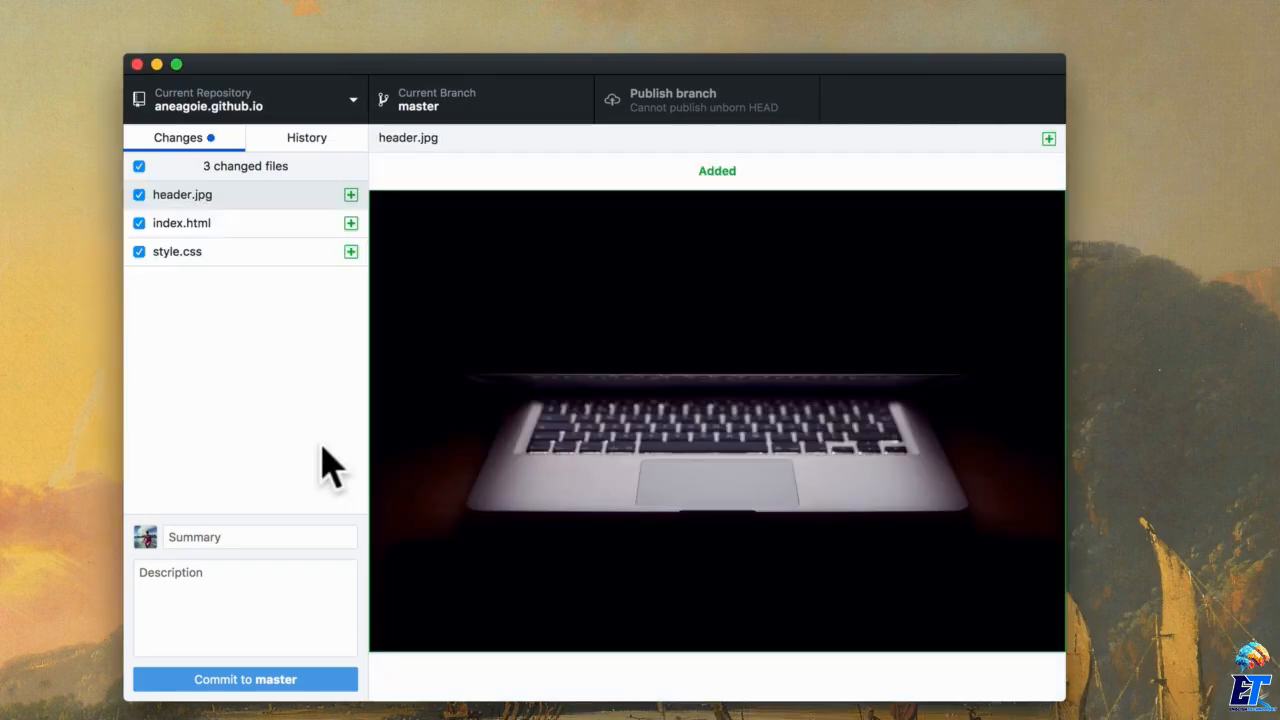
Review the pending changes for index.html, style.css and header.jpg in the repository
{"action": "left_click", "coordinate": [212, 228]}
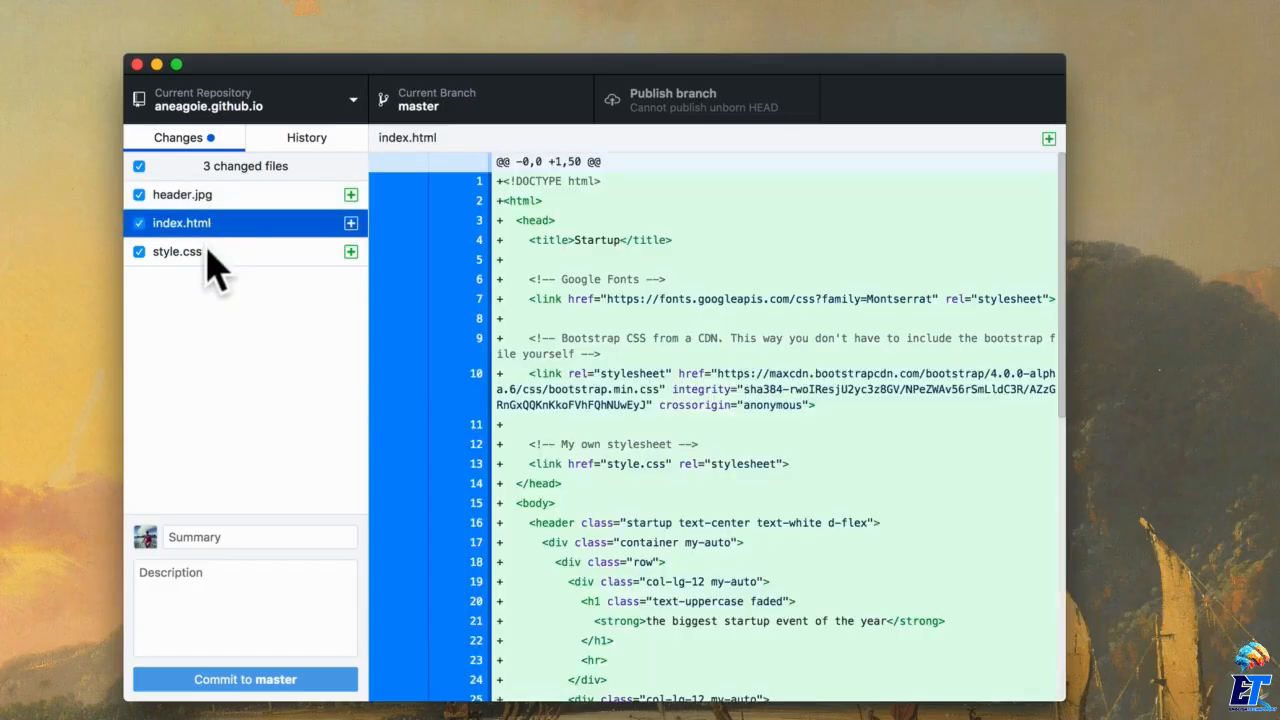
{"action": "left_click", "coordinate": [206, 250]}
{"action": "left_click", "coordinate": [206, 225]}
{"action": "left_click", "coordinate": [208, 198]}
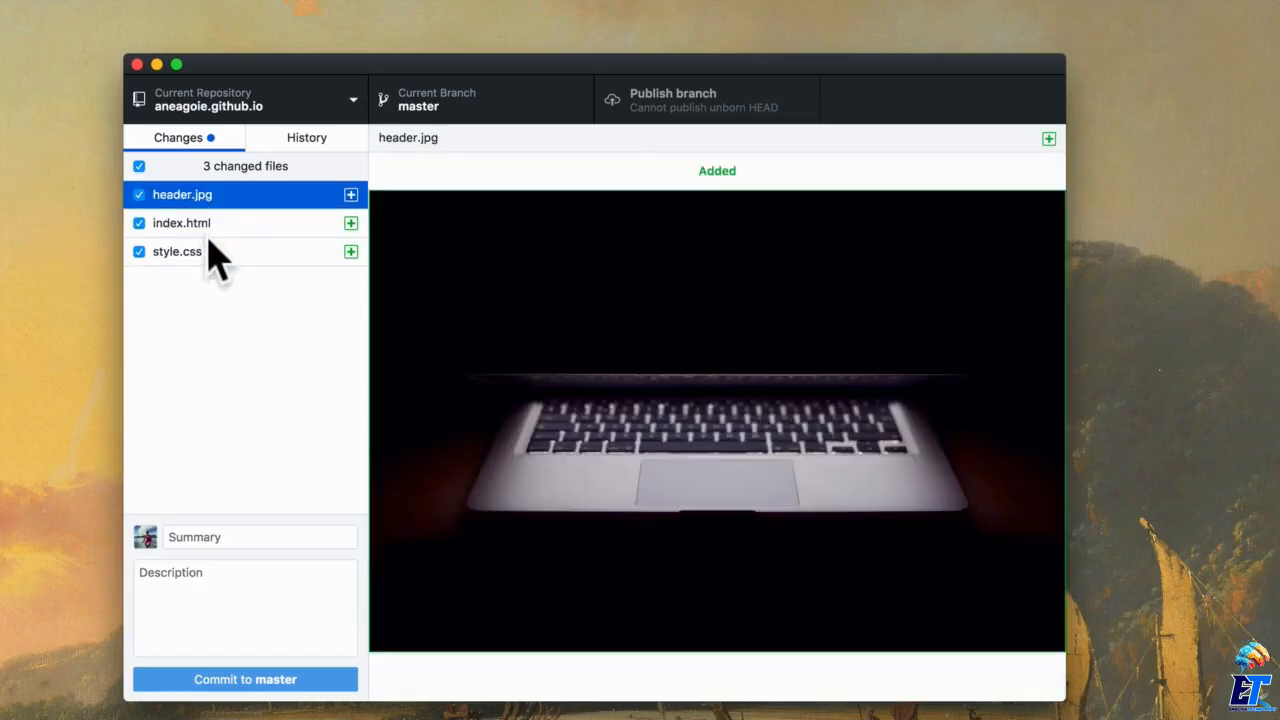
{"action": "left_click", "coordinate": [210, 250]}
{"action": "left_click", "coordinate": [210, 225]}
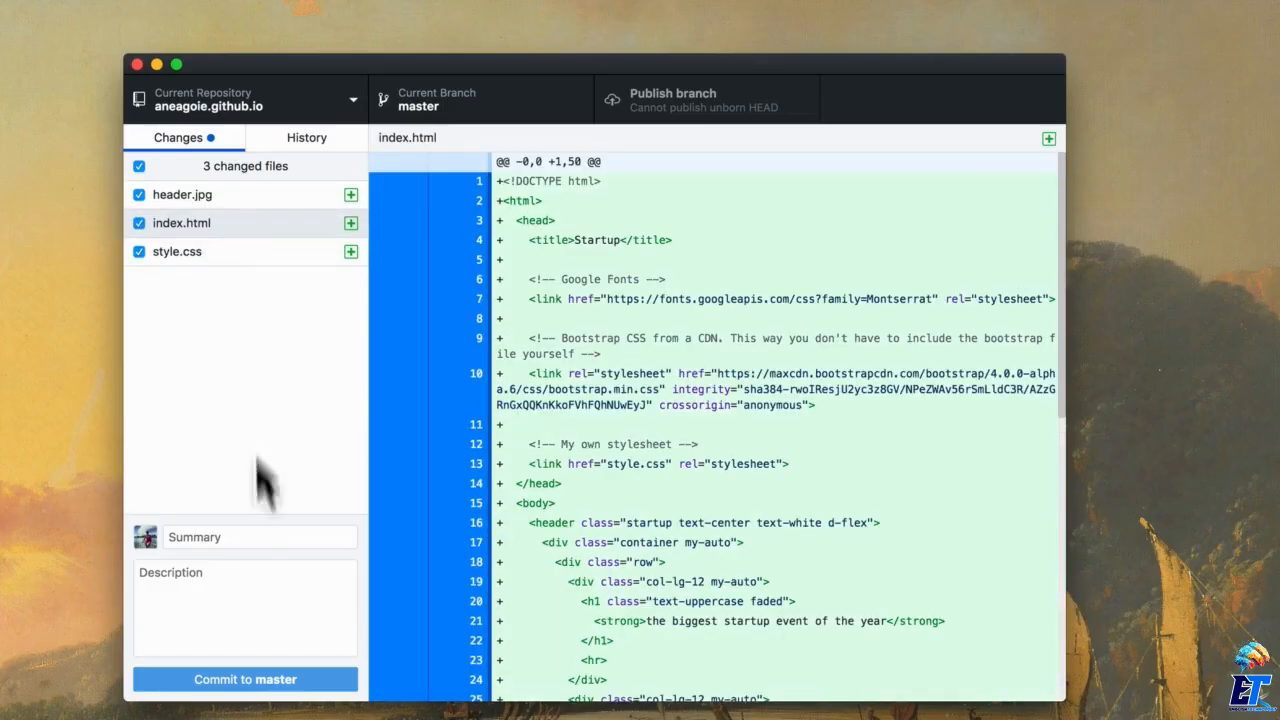
Commit the three changed files to master with the summary "uploading website"
{"action": "left_click", "coordinate": [250, 535]}
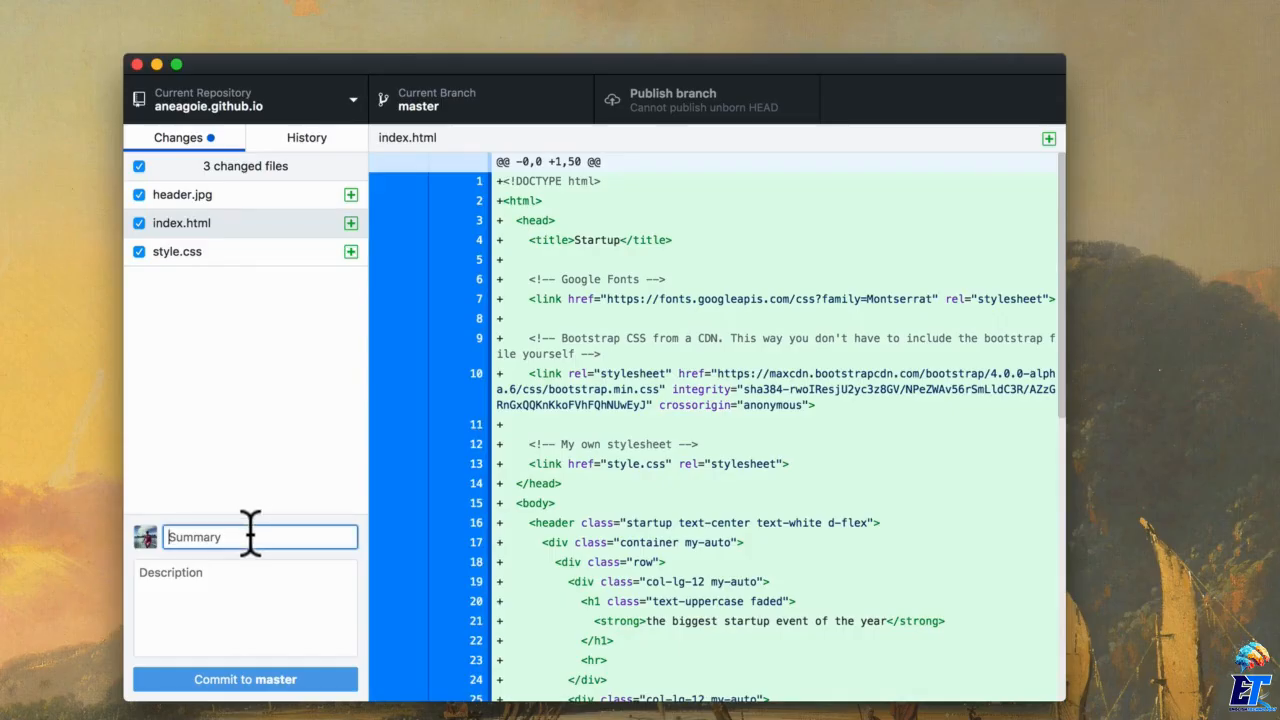
{"action": "type", "text": "up"}
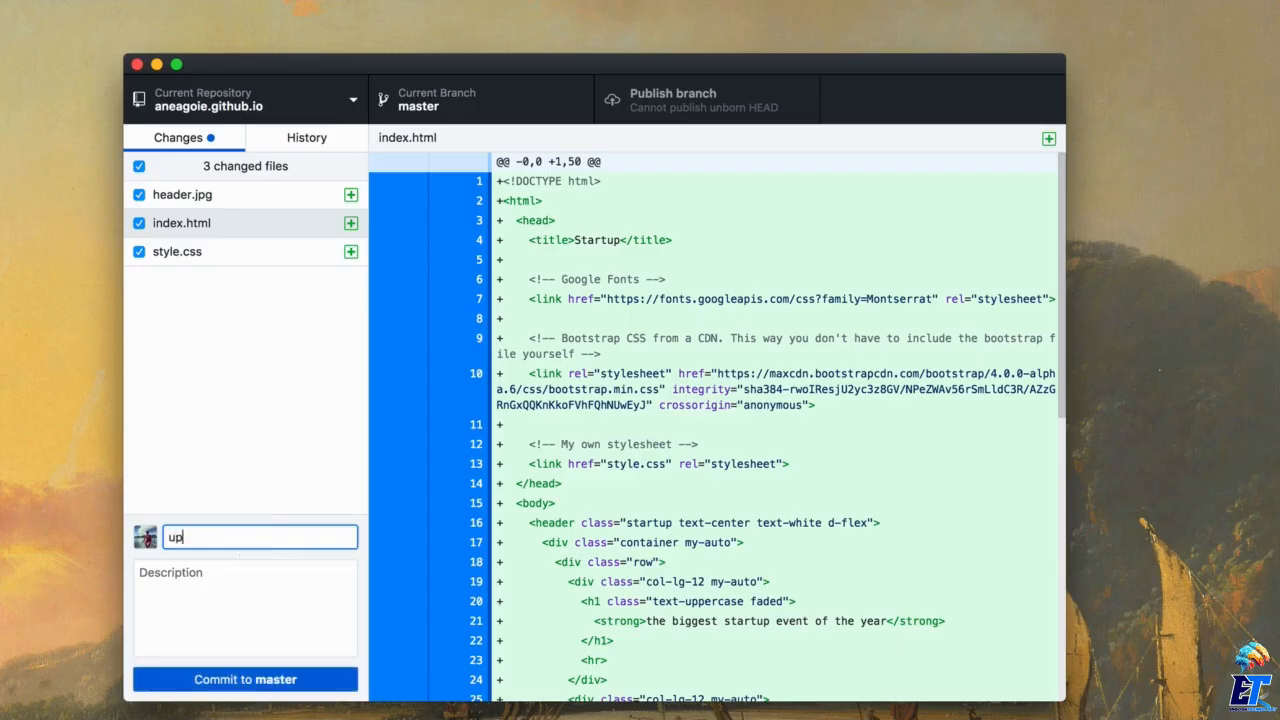
{"action": "type", "text": "loading website"}
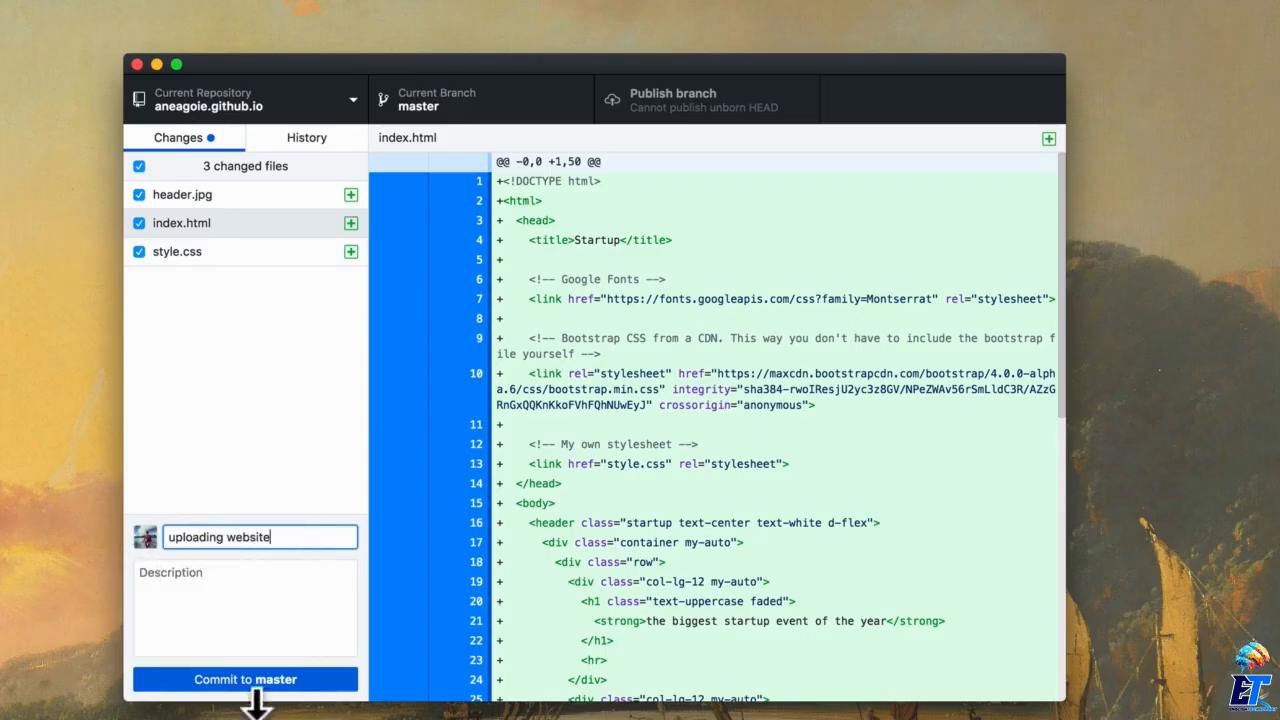
{"action": "left_click", "coordinate": [253, 679]}
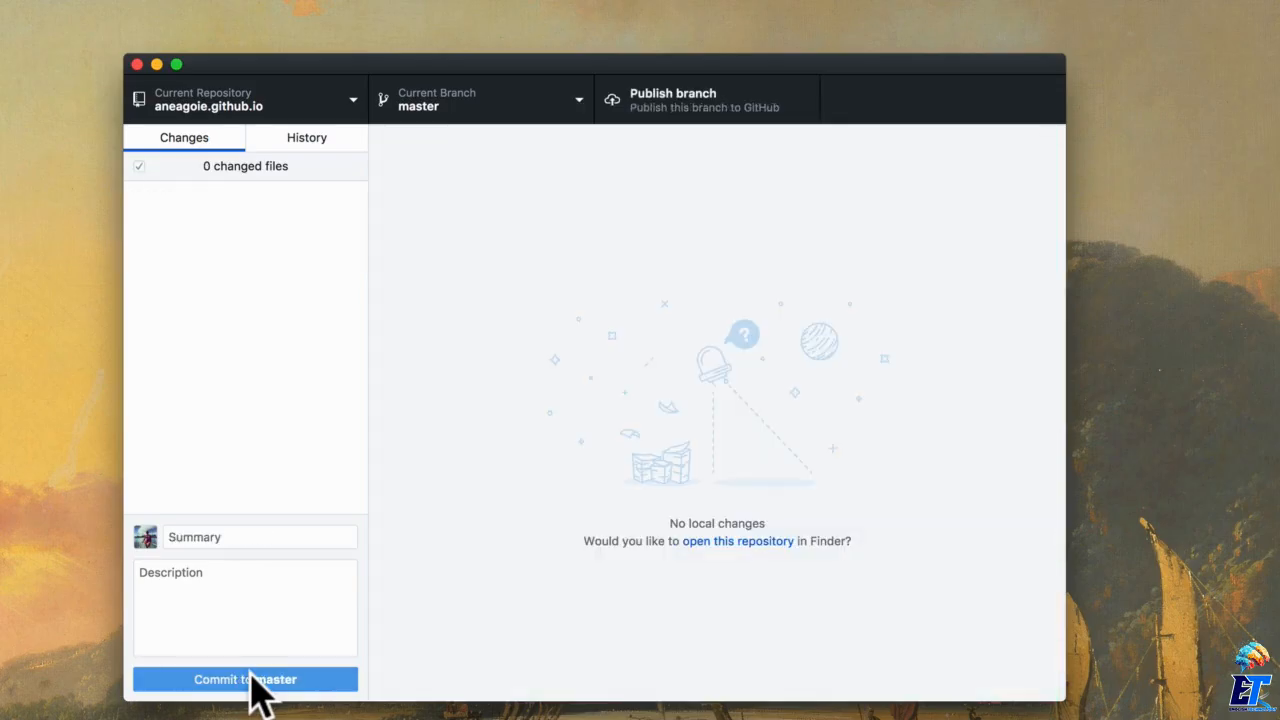
Review index.html, style.css and header.jpg in the "uploading website" commit in the repository's history
{"action": "left_click", "coordinate": [318, 142]}
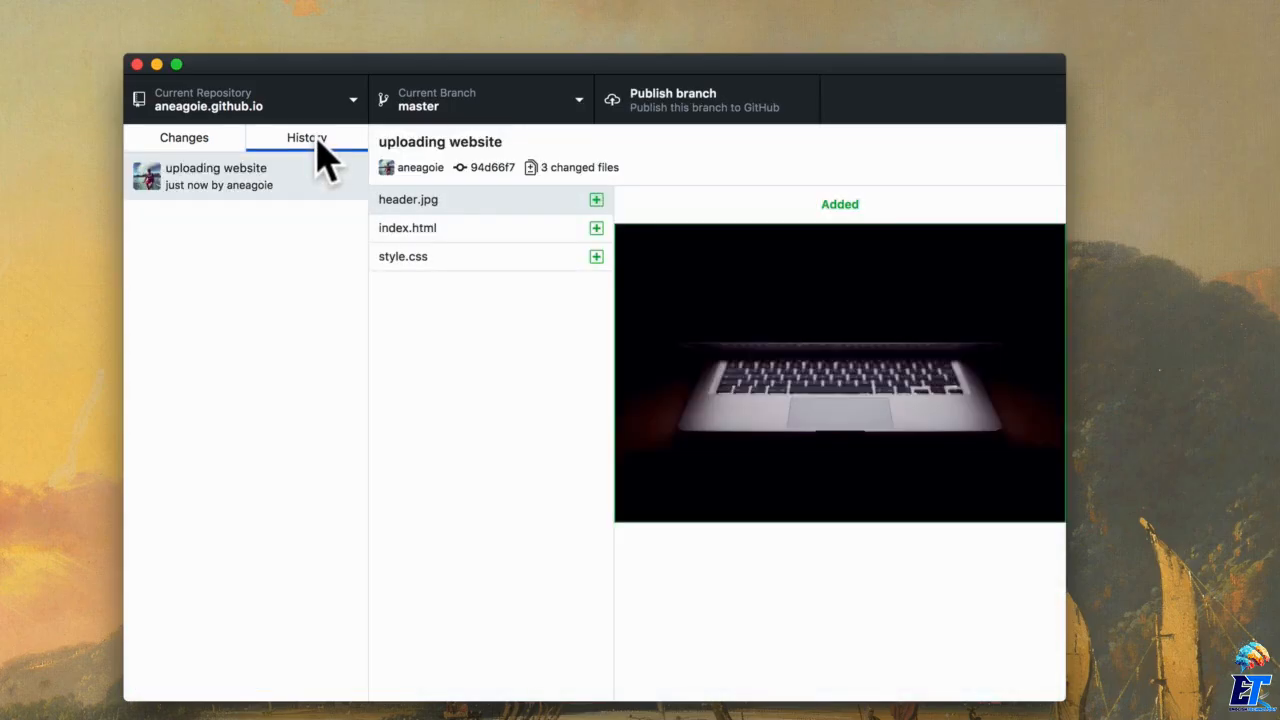
{"action": "left_click", "coordinate": [438, 230]}
{"action": "left_click", "coordinate": [437, 258]}
{"action": "left_click", "coordinate": [430, 230]}
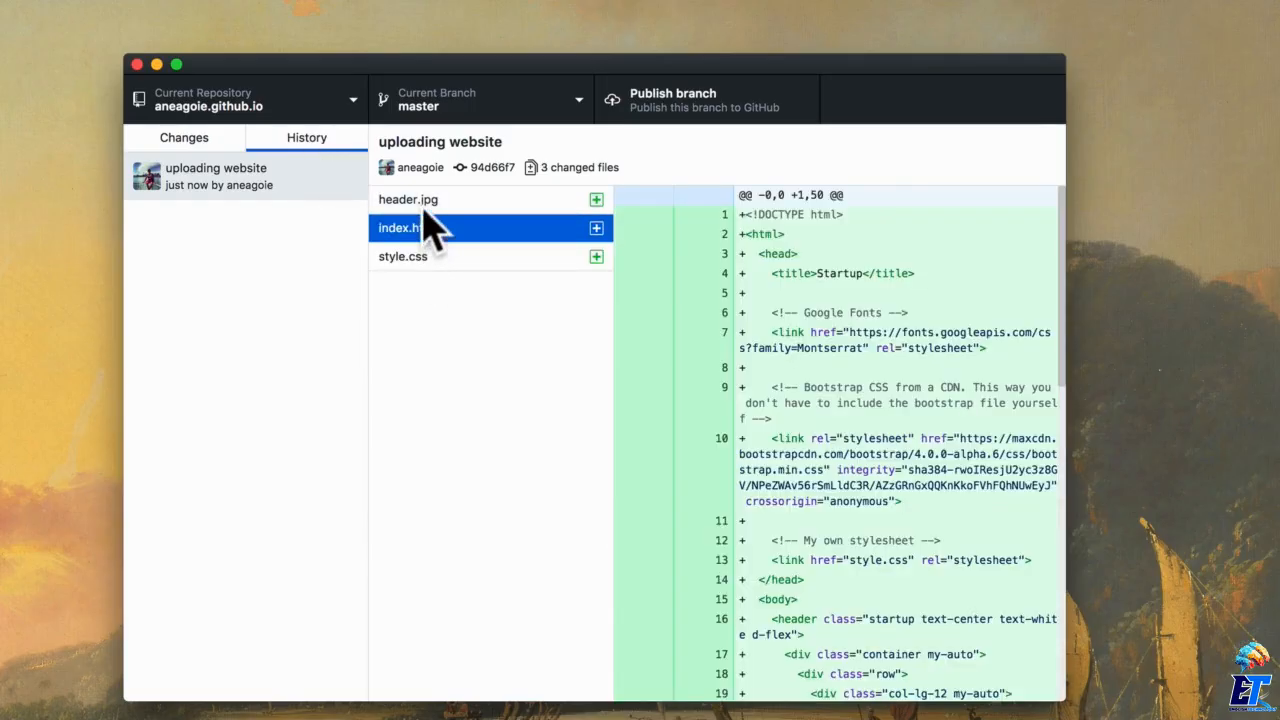
{"action": "left_click", "coordinate": [425, 201]}
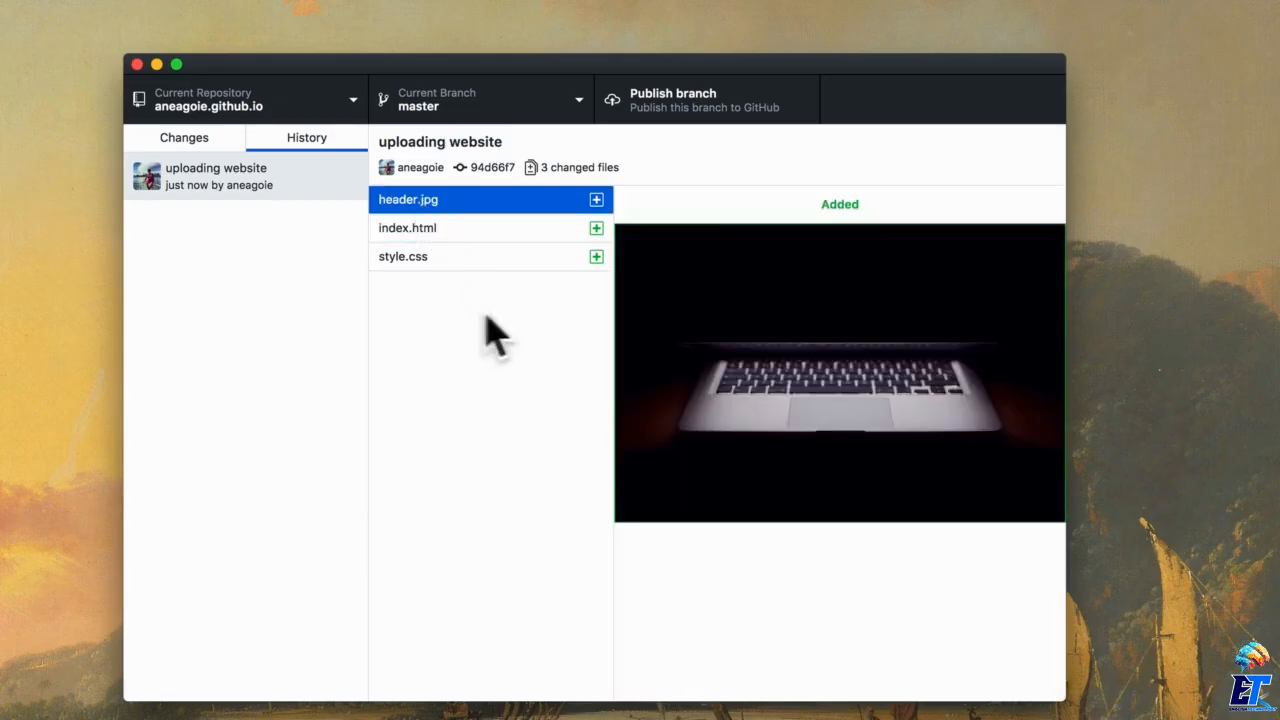
Publish the master branch to GitHub, and reload the username's .github.io repository page in Chrome
{"action": "left_click", "coordinate": [727, 112]}
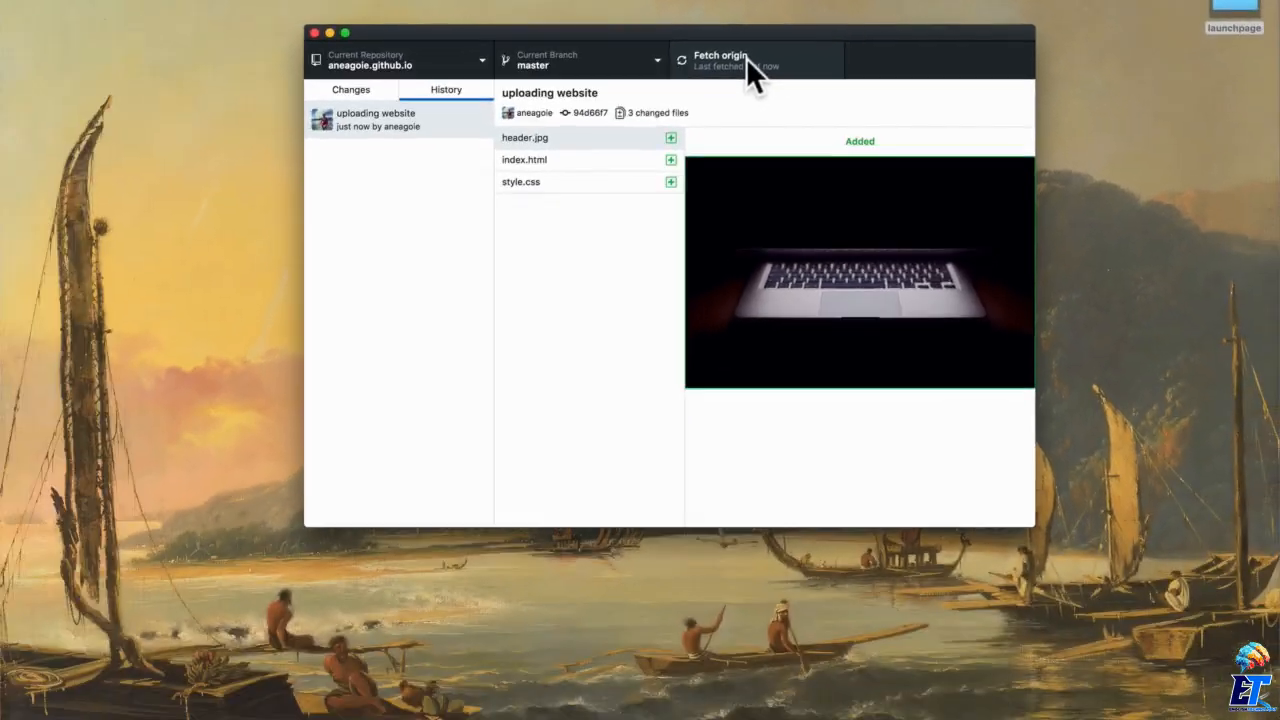
{"action": "mouse_move", "coordinate": [660, 712]}
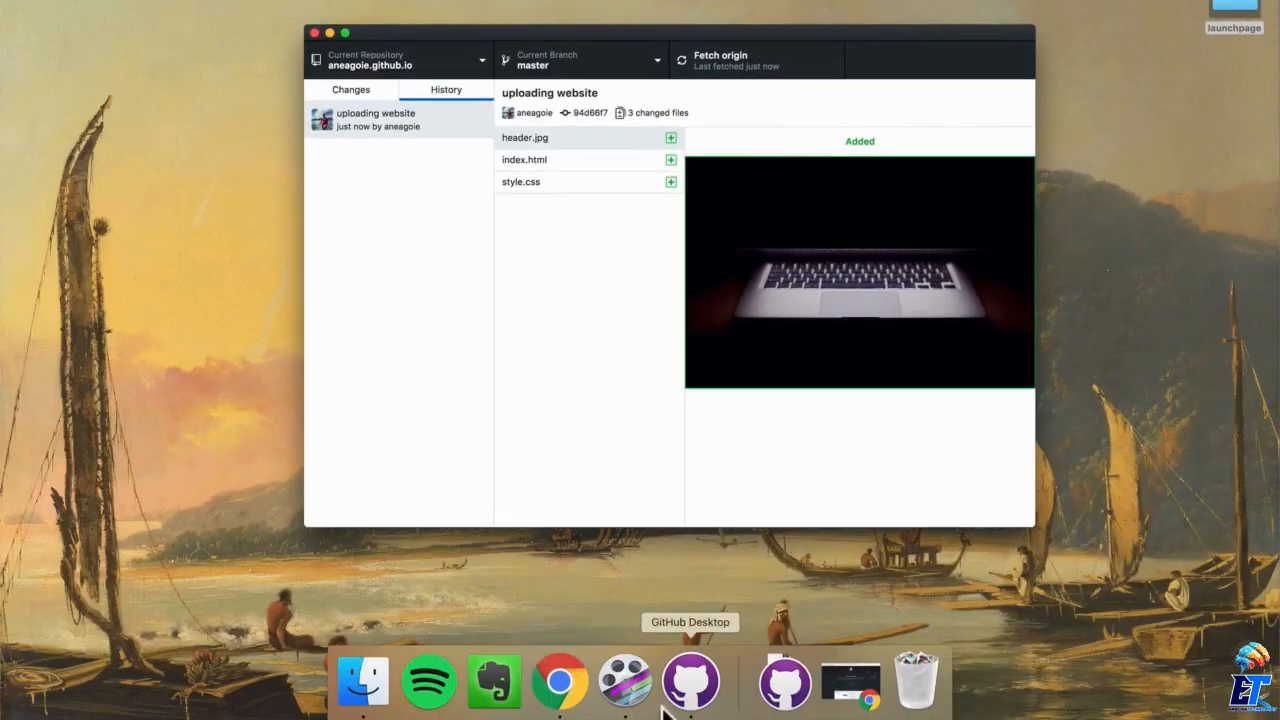
{"action": "left_click", "coordinate": [574, 700]}
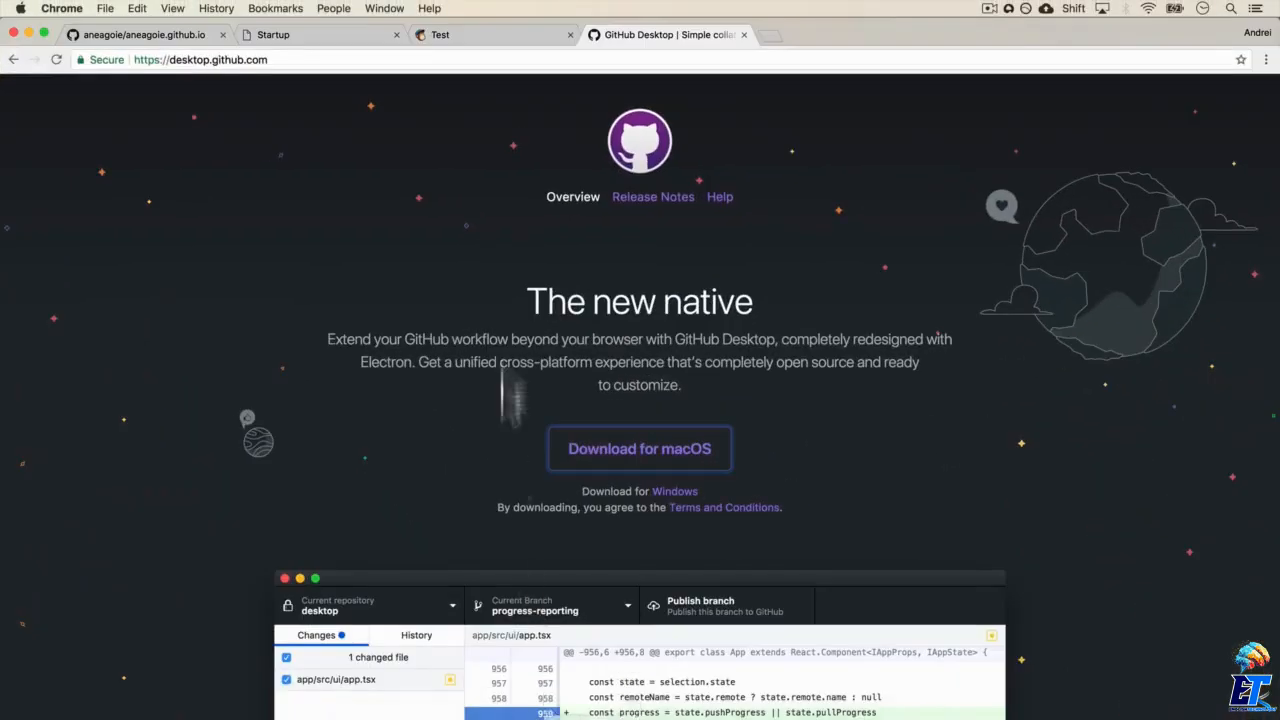
{"action": "left_click", "coordinate": [189, 34]}
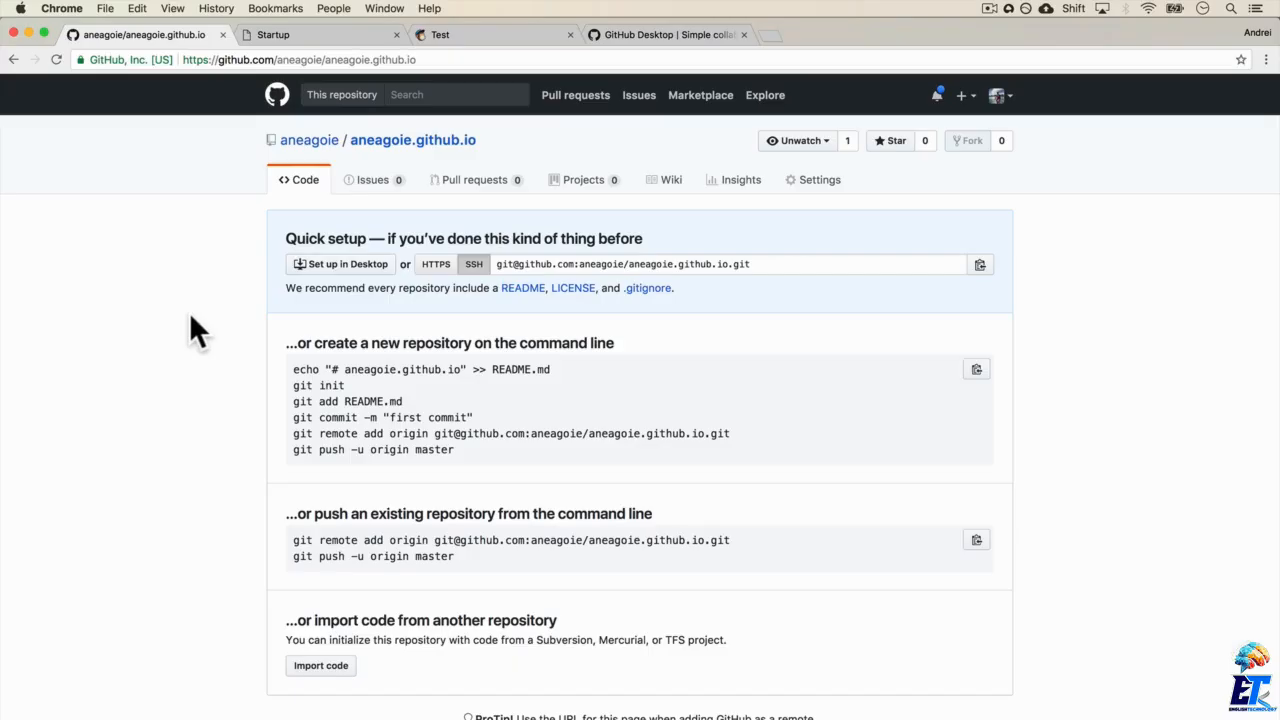
{"action": "left_click", "coordinate": [56, 59]}
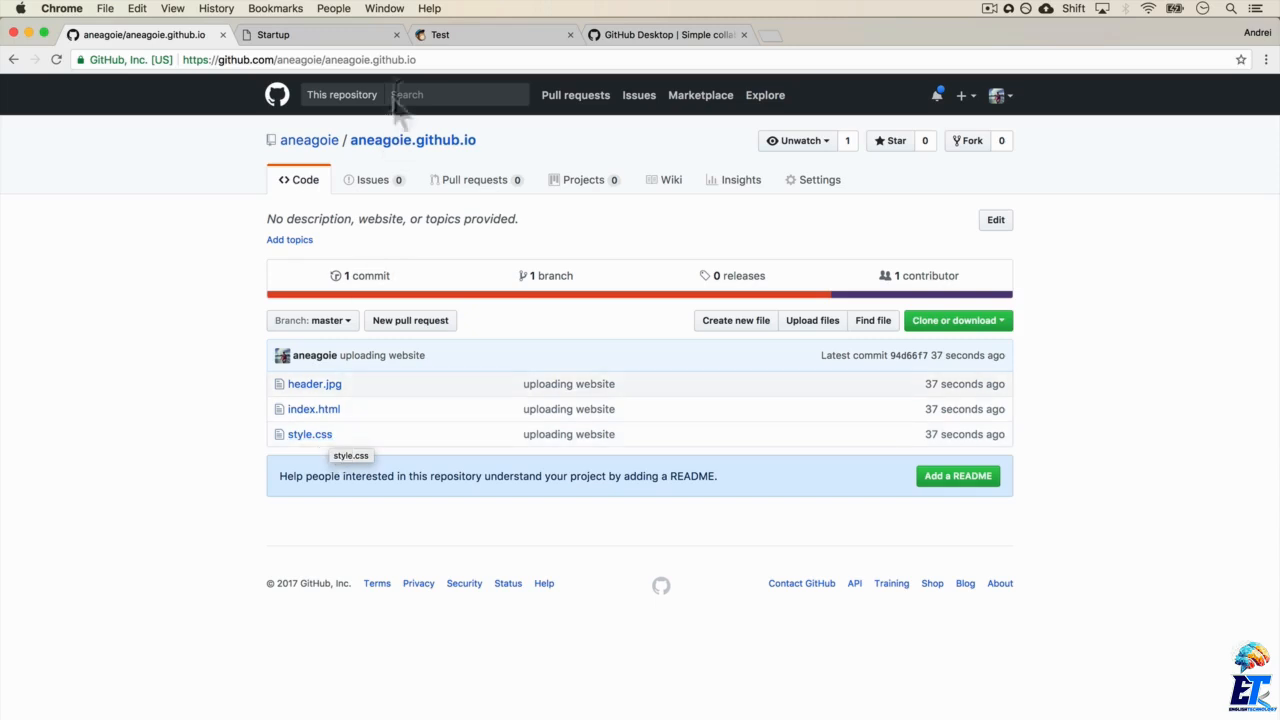
Copy the repository's name from its page heading and open it as a web address to view the live website
{"action": "left_click_drag", "start_coordinate": [491, 140], "coordinate": [365, 140]}
{"action": "key", "text": "super+c"}
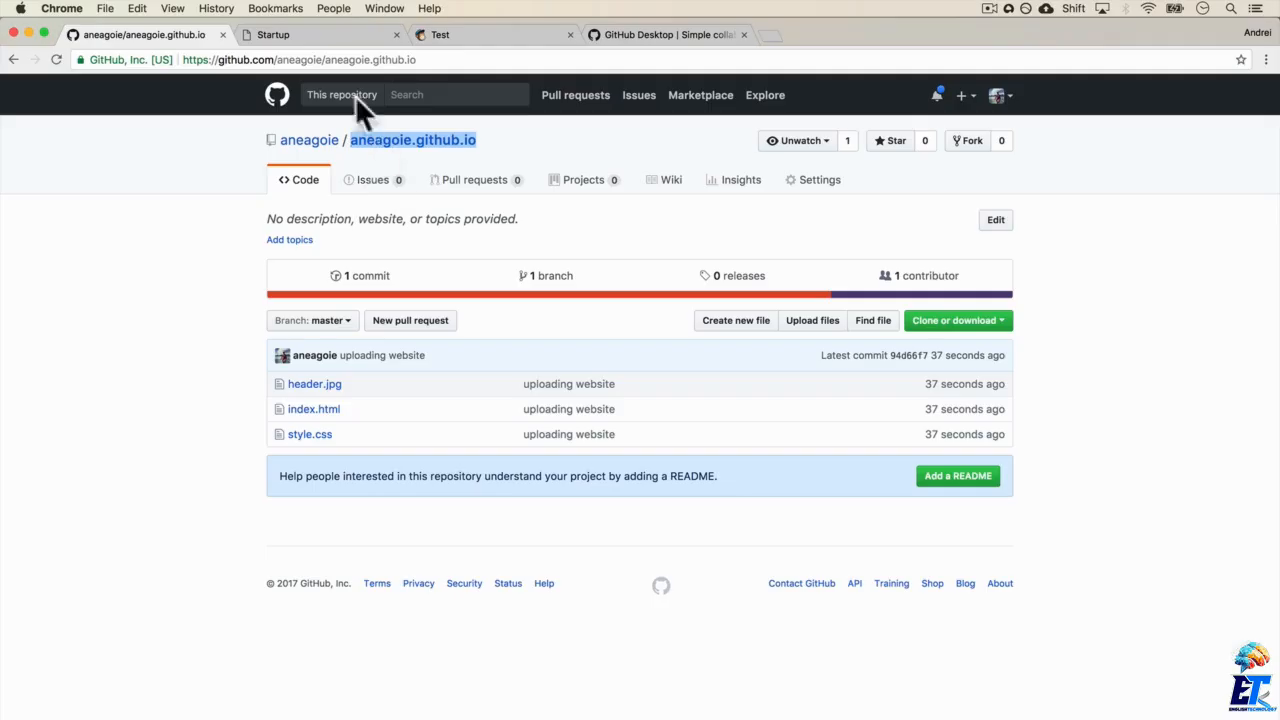
{"action": "left_click", "coordinate": [331, 60]}
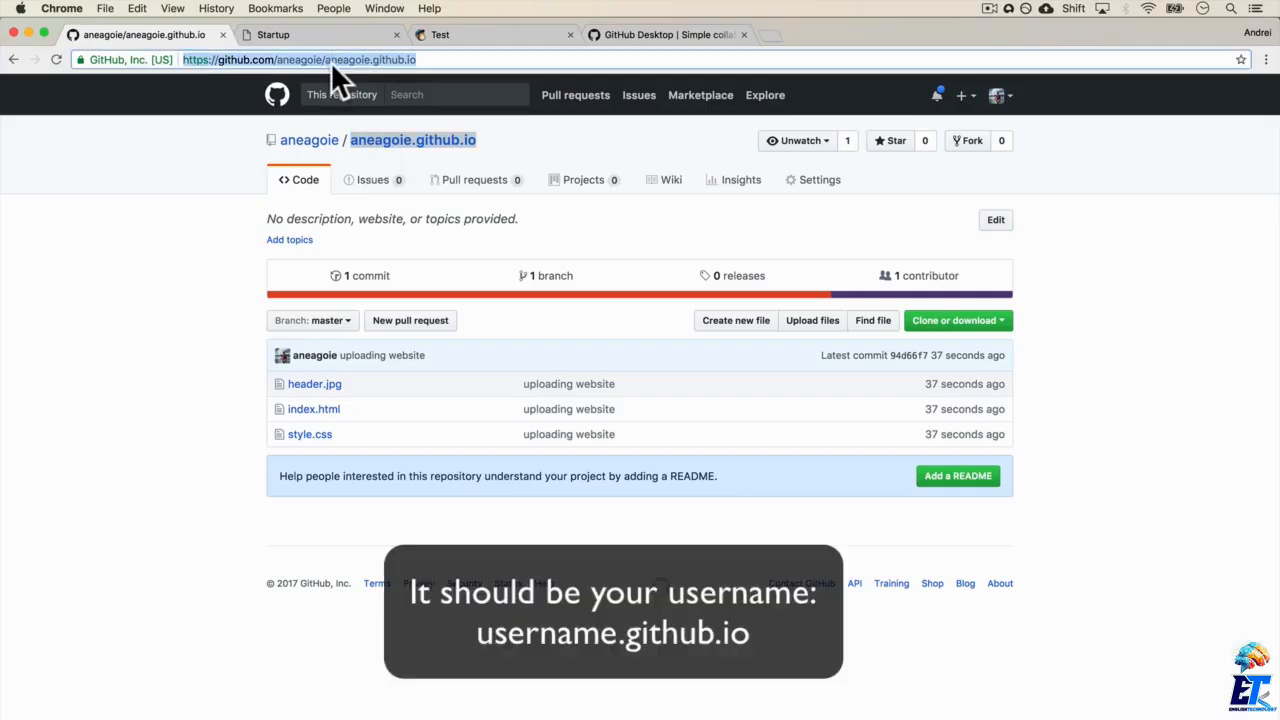
{"action": "key", "text": "super+v"}
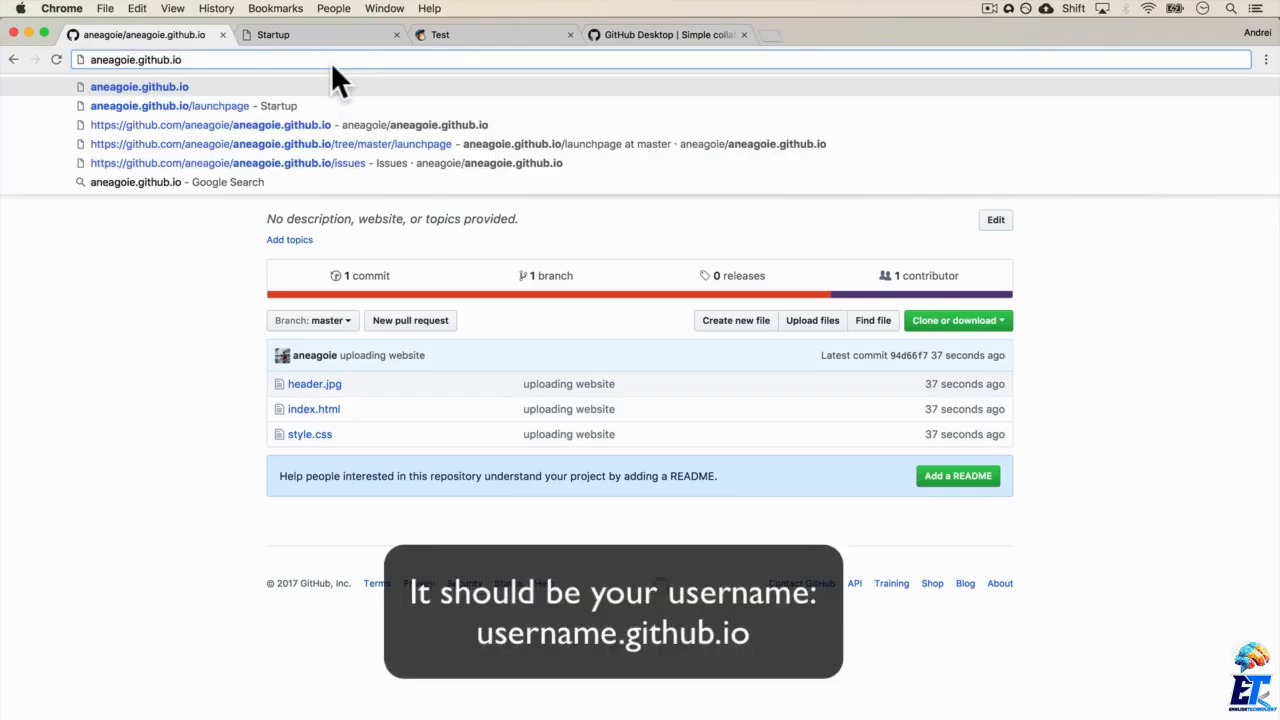
{"action": "key", "text": "Return"}
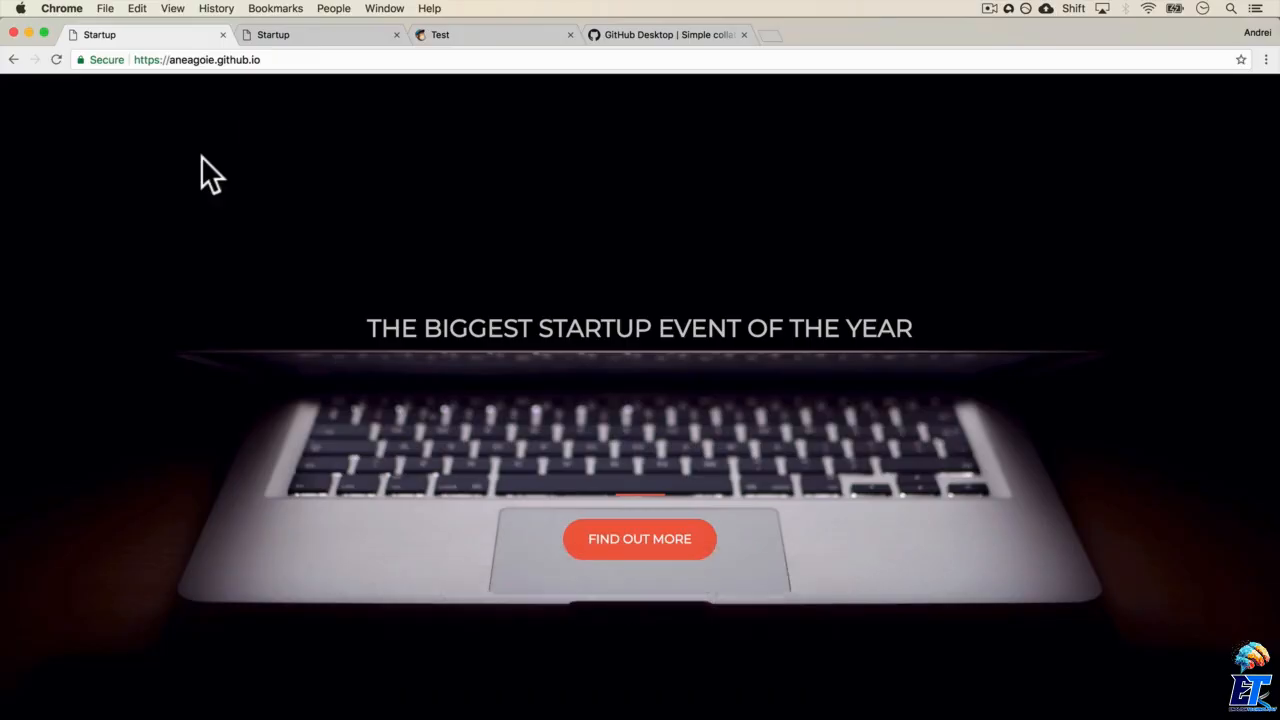
{"action": "left_click", "coordinate": [262, 59]}
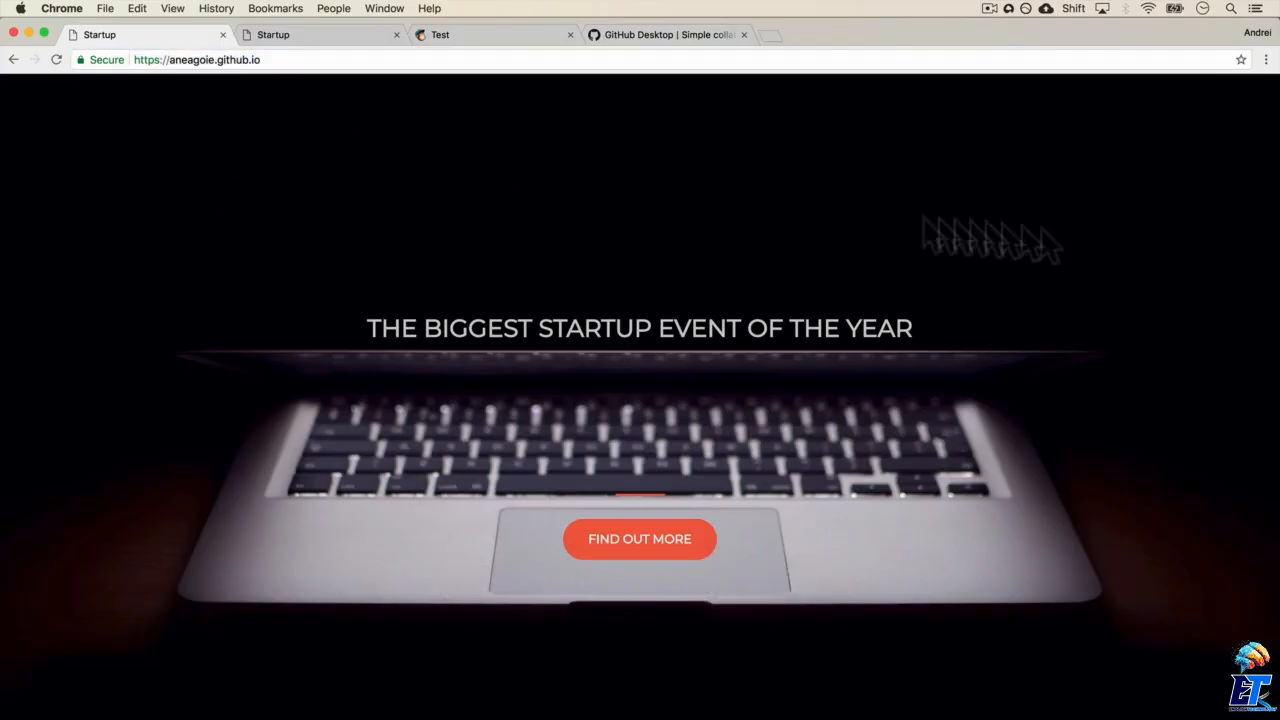
{"action": "left_click_drag", "start_coordinate": [1272, 283], "coordinate": [1274, 251]}
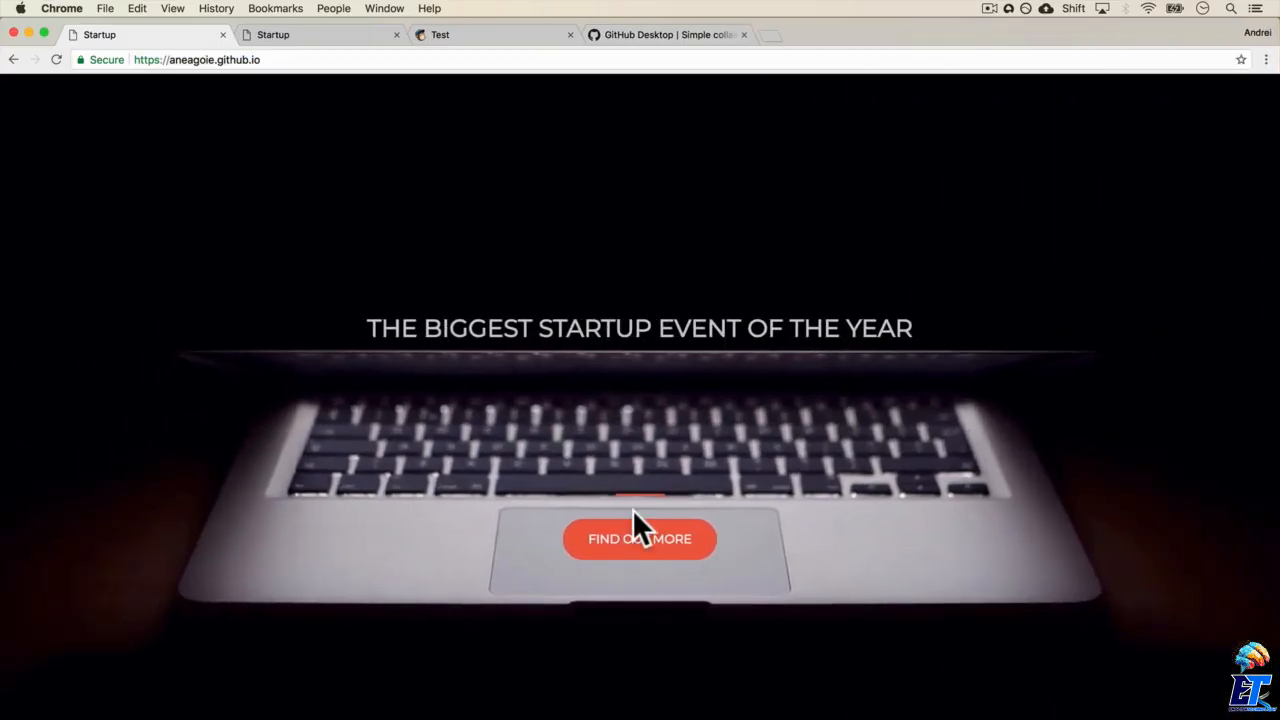
Follow the live site's FIND OUT MORE link, check the sign-up form's email and name fields, and return to the site
{"action": "left_click", "coordinate": [639, 545]}
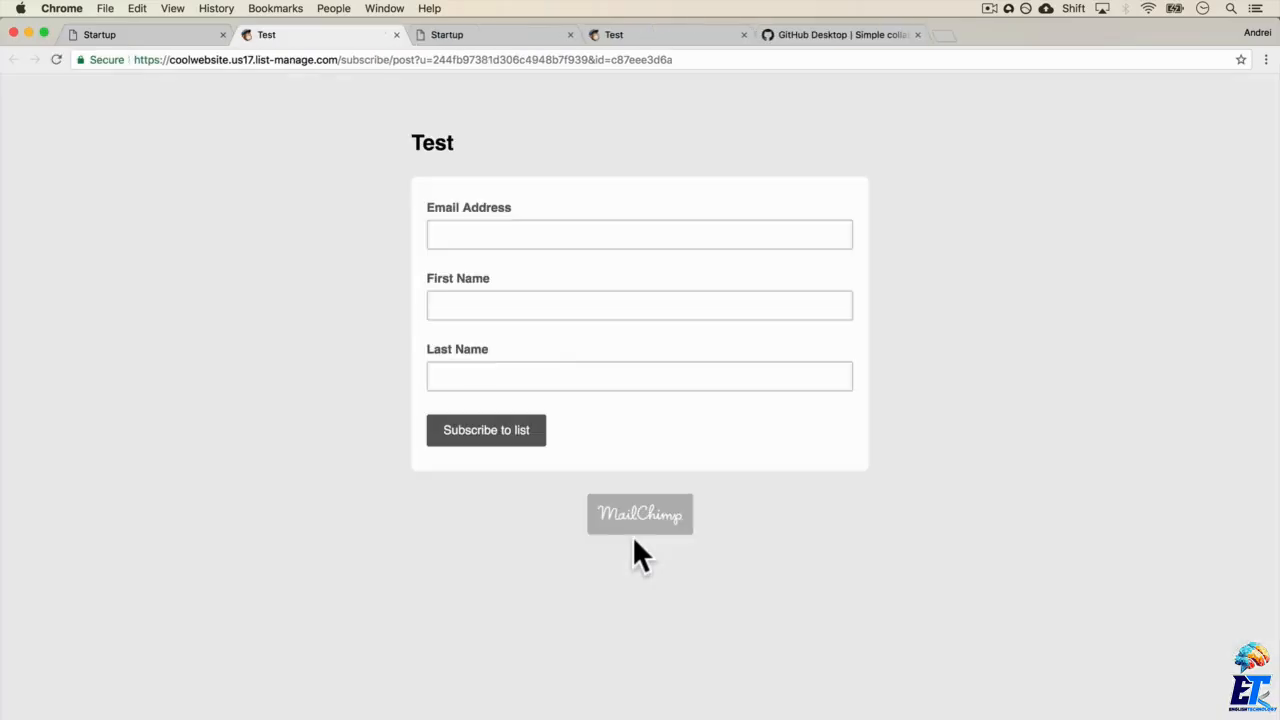
{"action": "left_click", "coordinate": [528, 238]}
{"action": "left_click", "coordinate": [529, 312]}
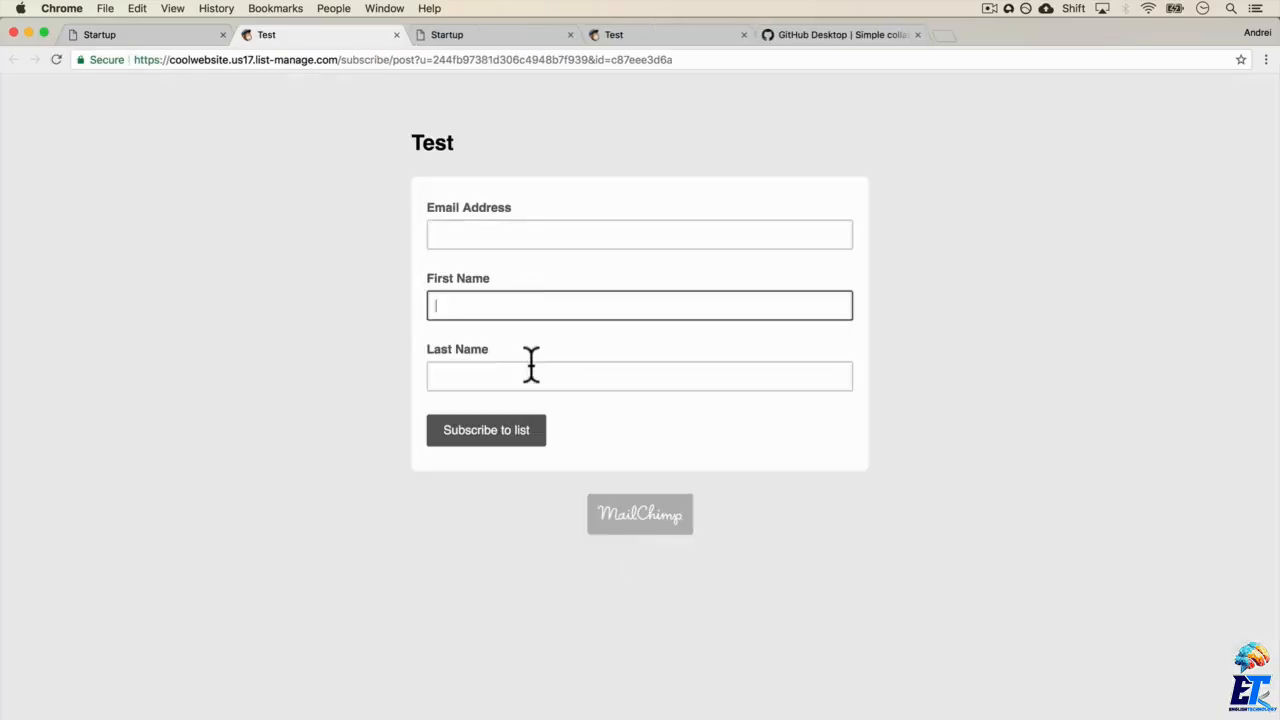
{"action": "left_click", "coordinate": [529, 370]}
{"action": "left_click", "coordinate": [156, 34]}
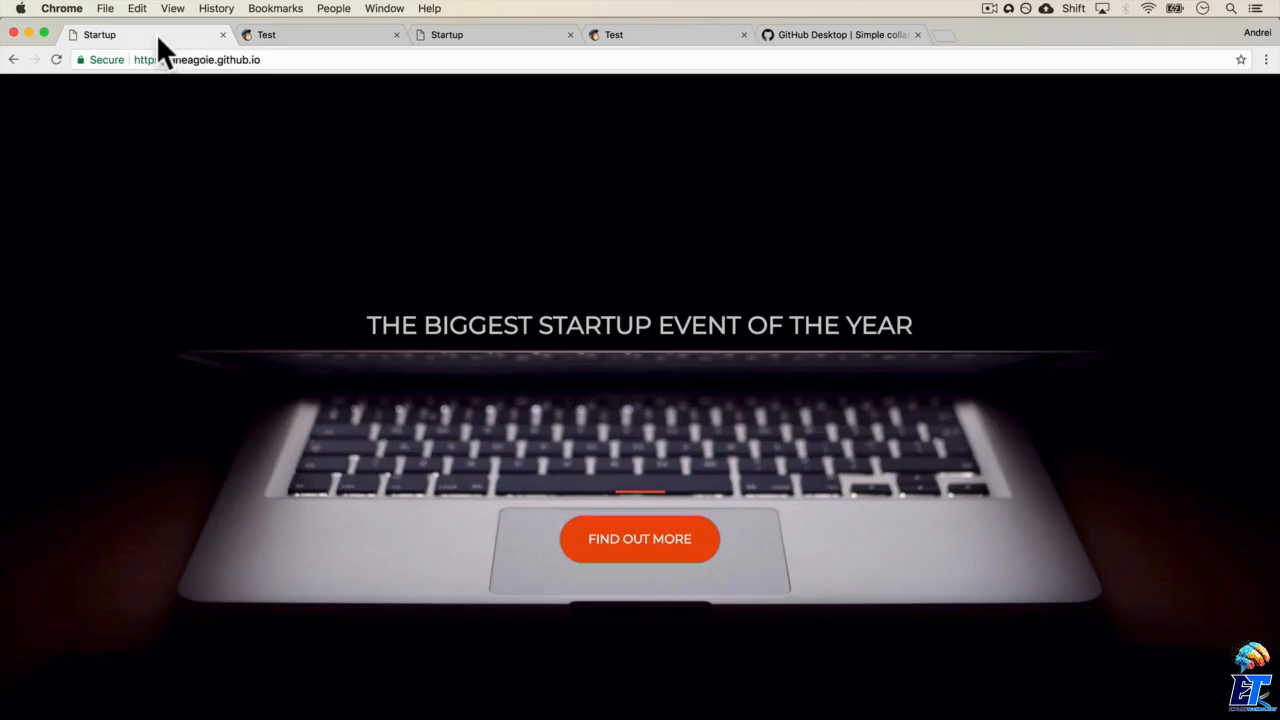